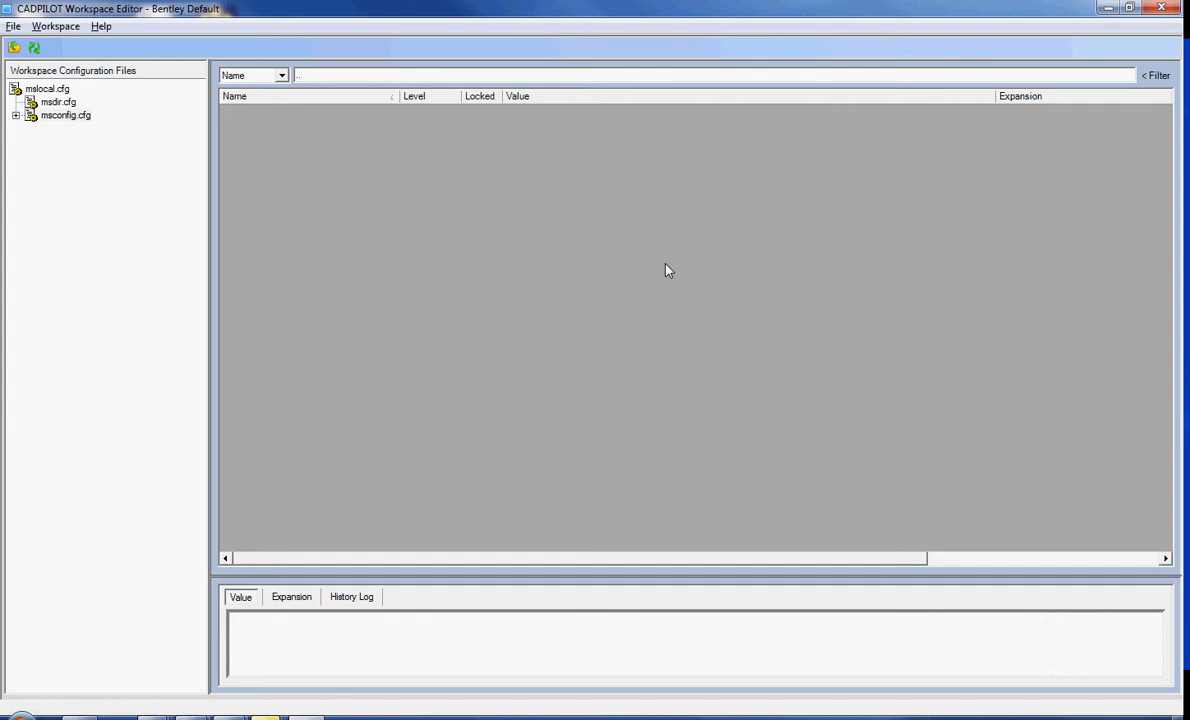
# Step: Copy the Bentley Default workspace settings file under the new name CAD Manage
pyautogui.click(15, 48)
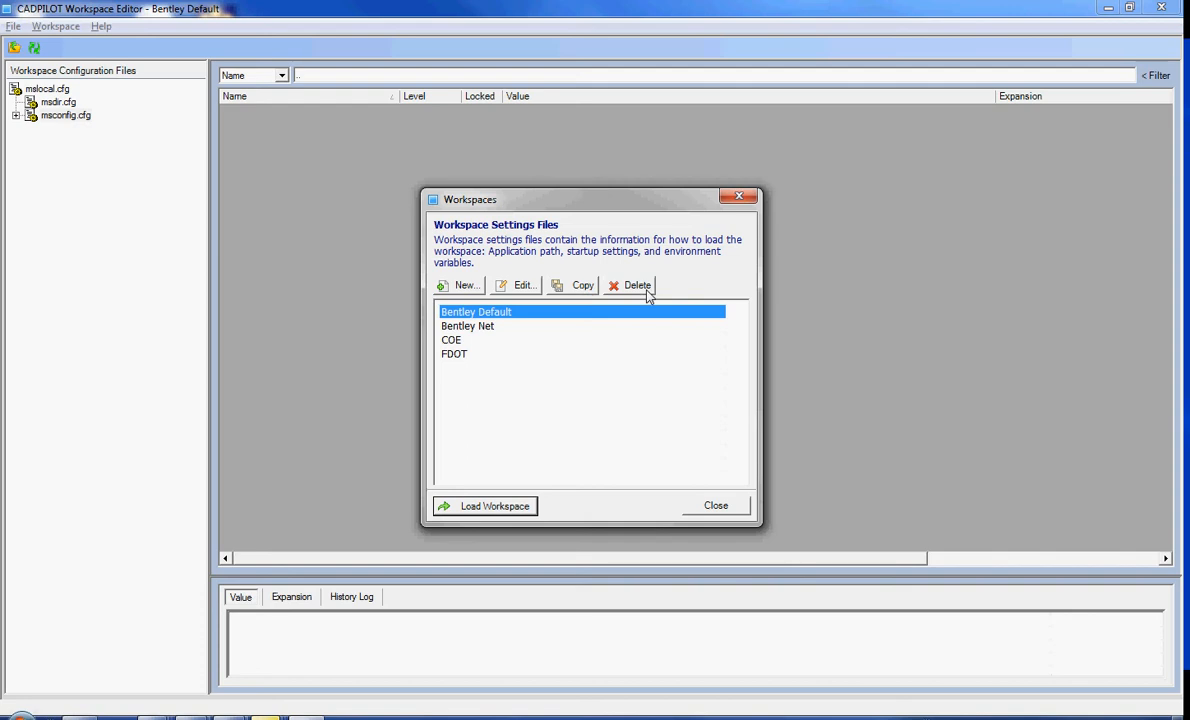
pyautogui.click(578, 286)
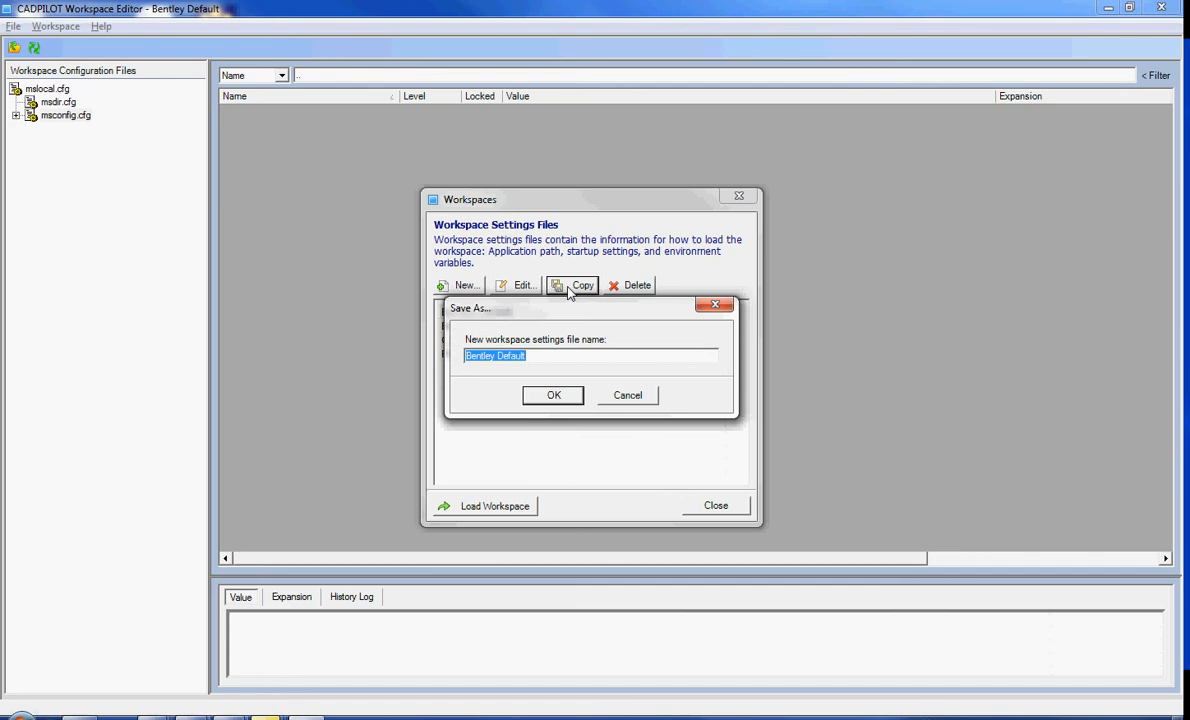
pyautogui.press('capslock')
pyautogui.write('C')
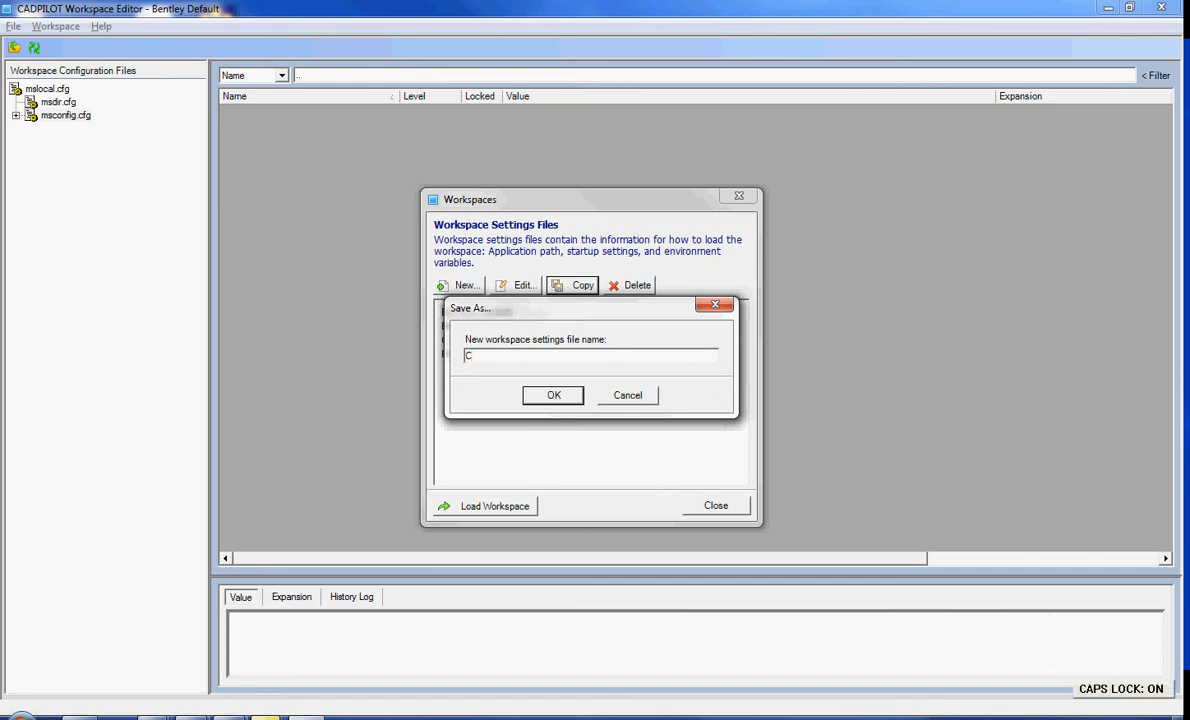
pyautogui.write('AD')
pyautogui.press('capslock')
pyautogui.write('MA')
pyautogui.press('BackSpace')
pyautogui.write('aner')
pyautogui.press('BackSpace')
pyautogui.press('BackSpace')
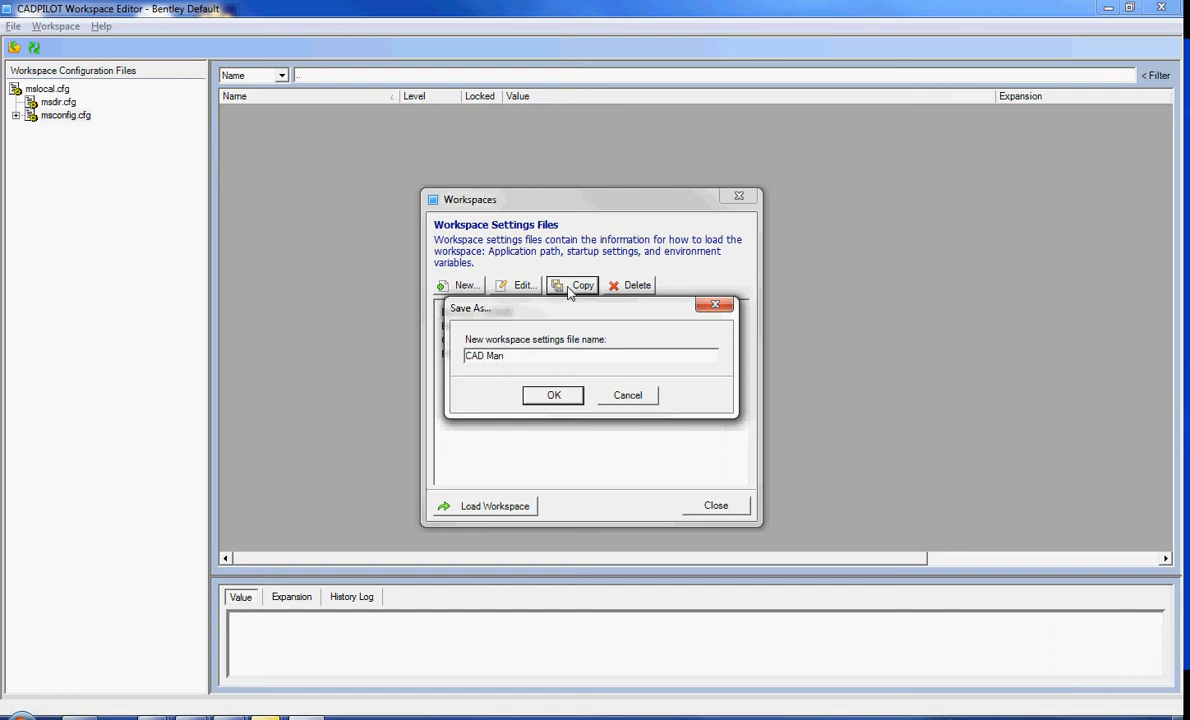
pyautogui.write('age')
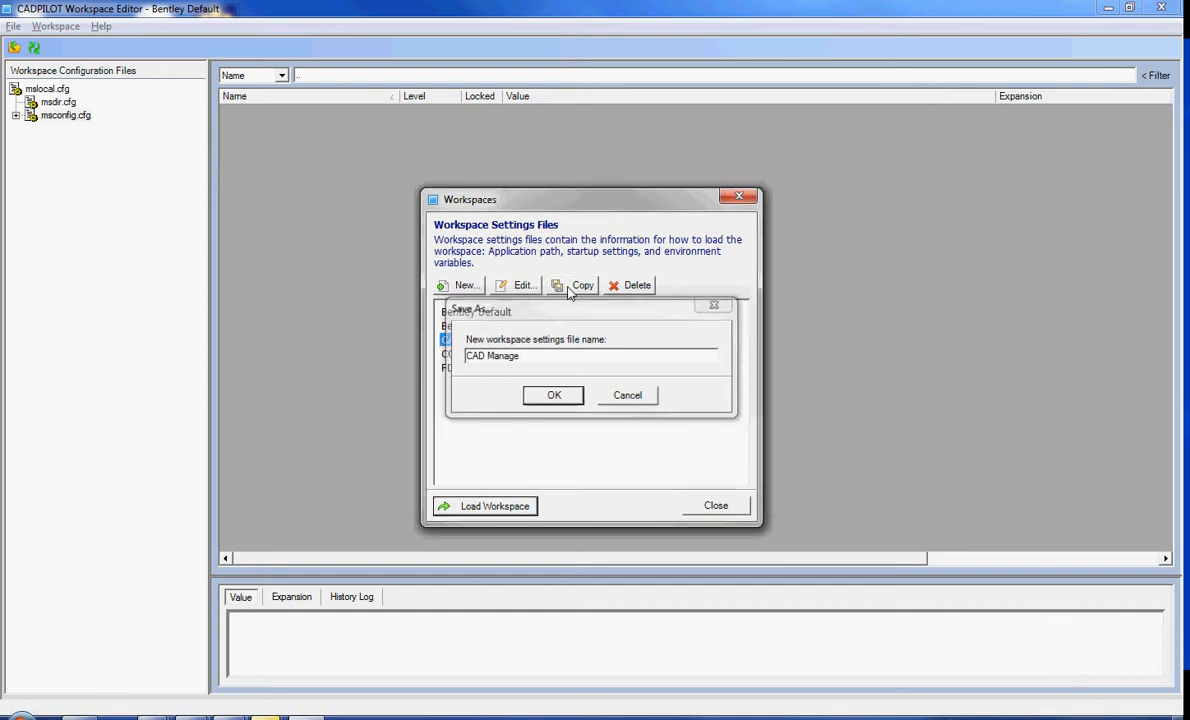
pyautogui.press('Return')
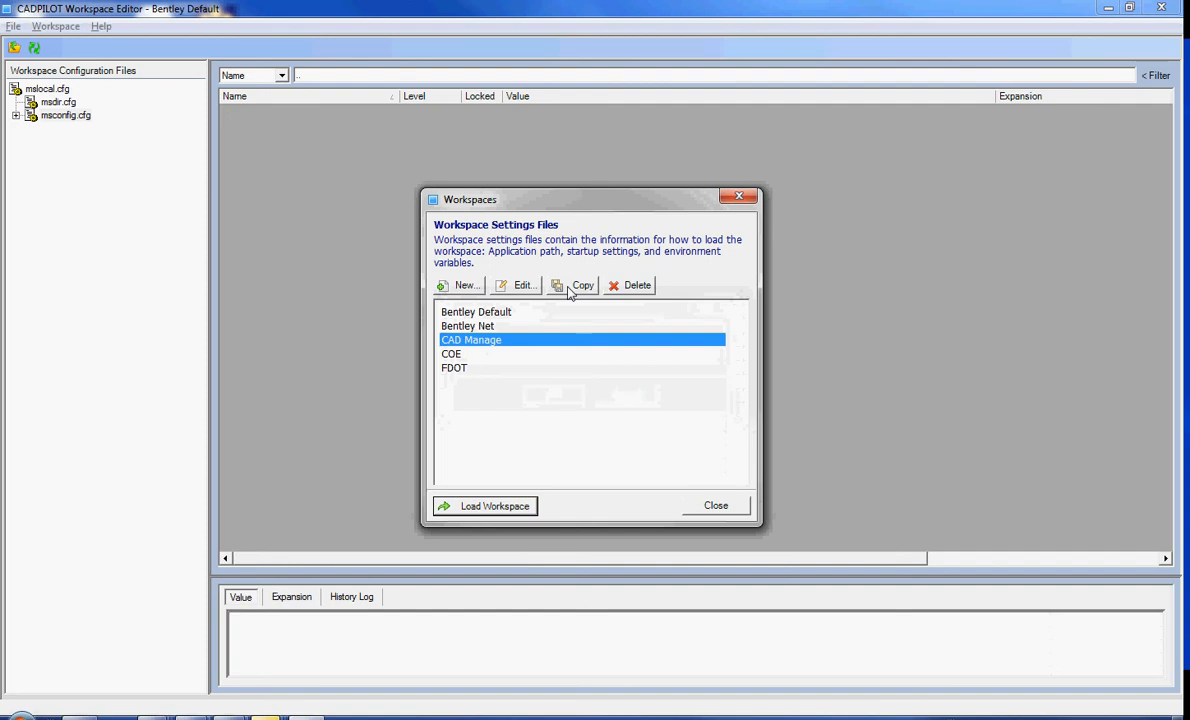
# Step: Review the CAD Manage workspace's environment variables, description notes and application startup string, and save its settings
pyautogui.click(518, 288)
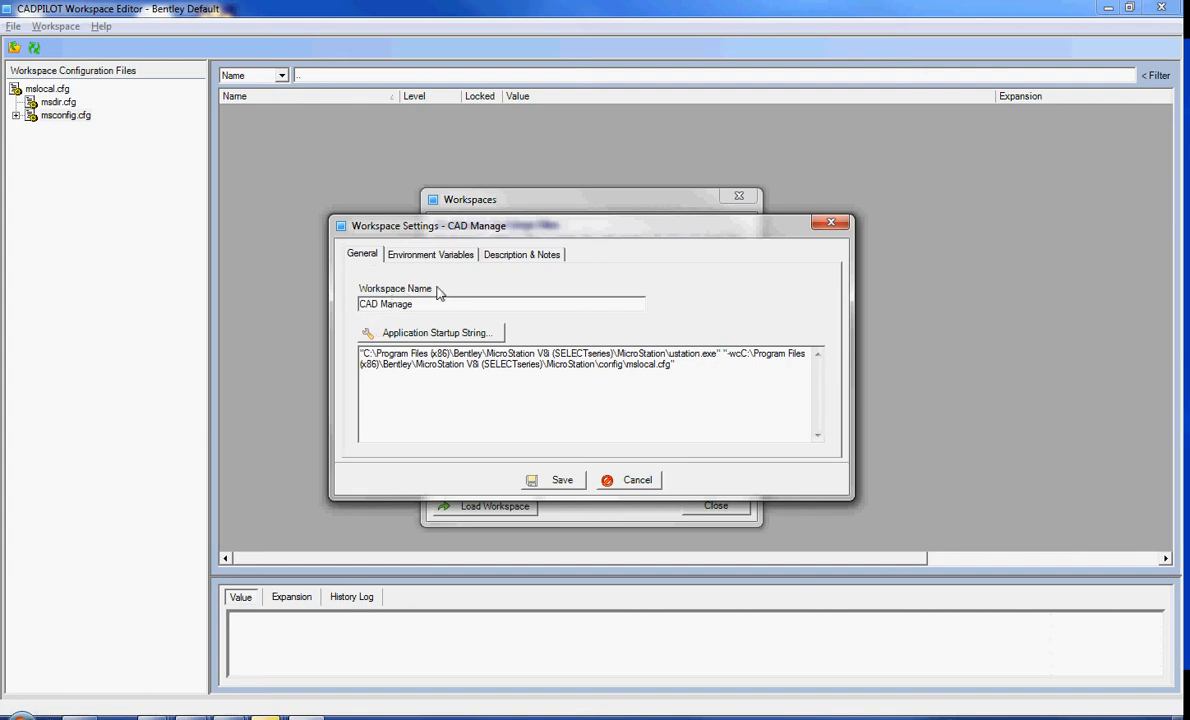
pyautogui.click(440, 254)
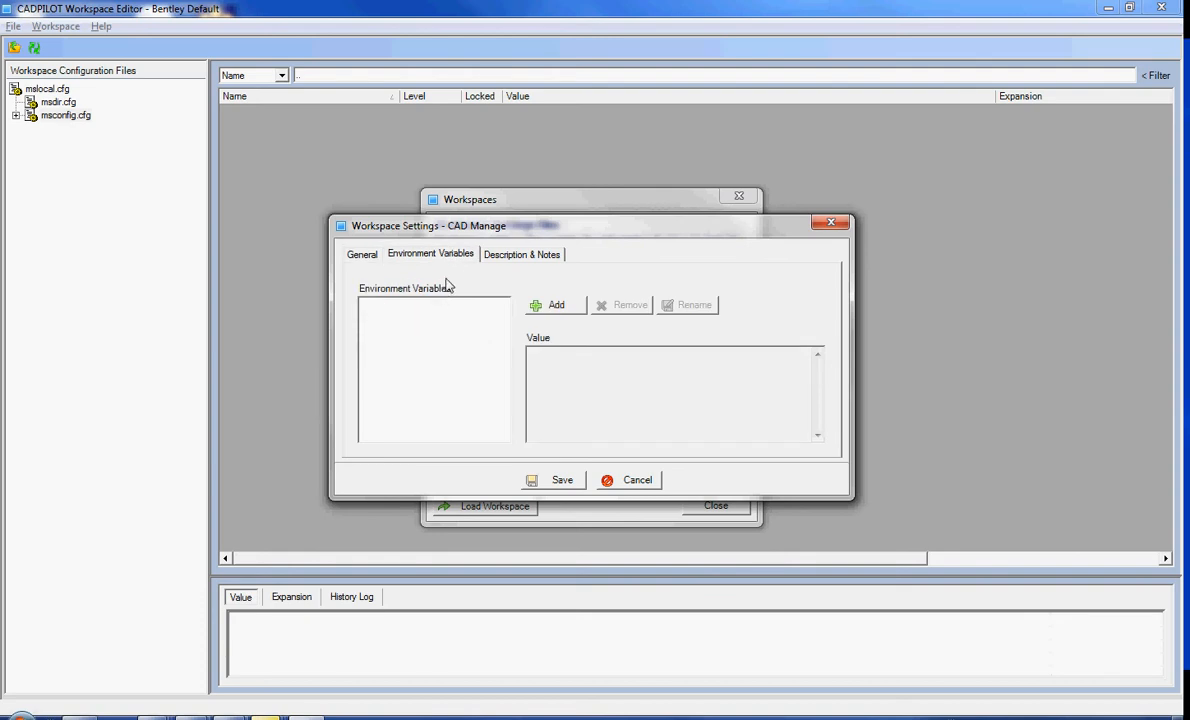
pyautogui.click(508, 256)
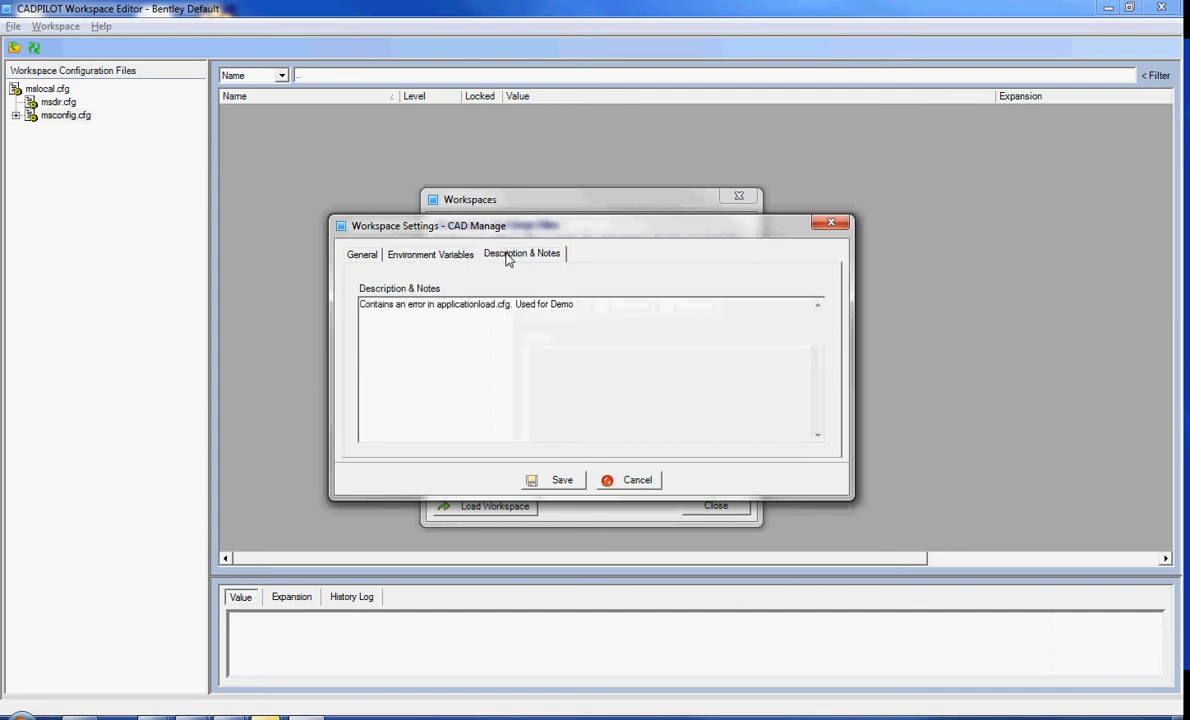
pyautogui.click(362, 254)
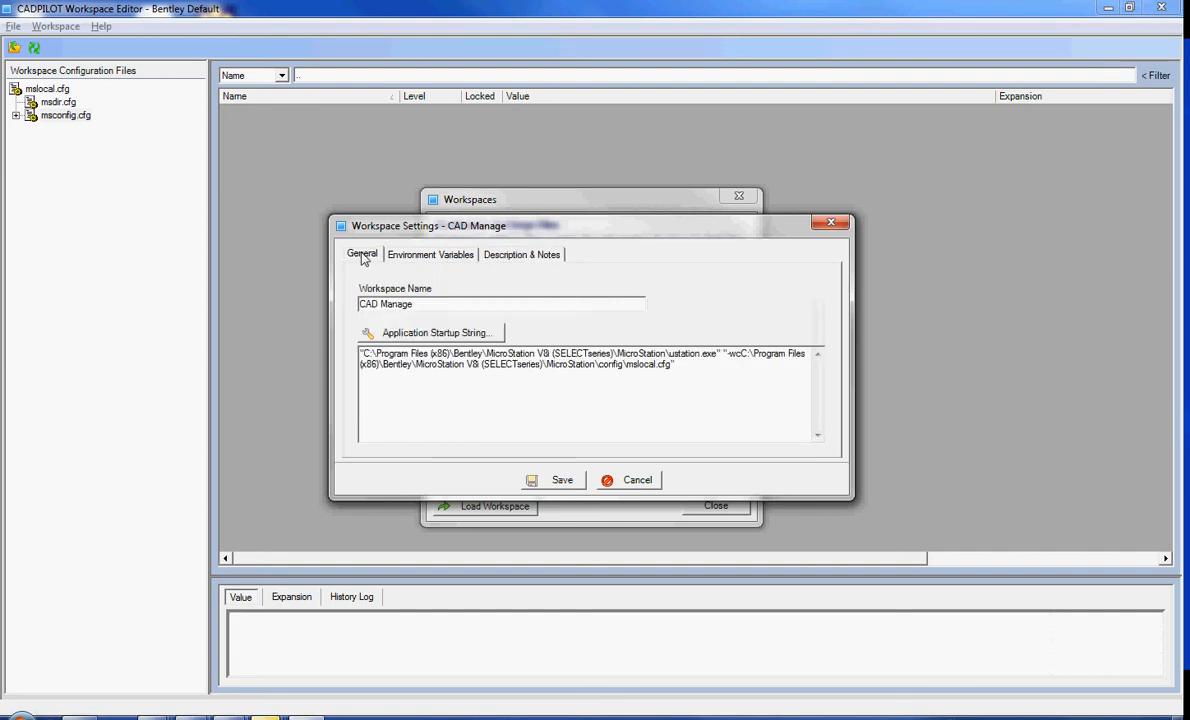
pyautogui.click(494, 335)
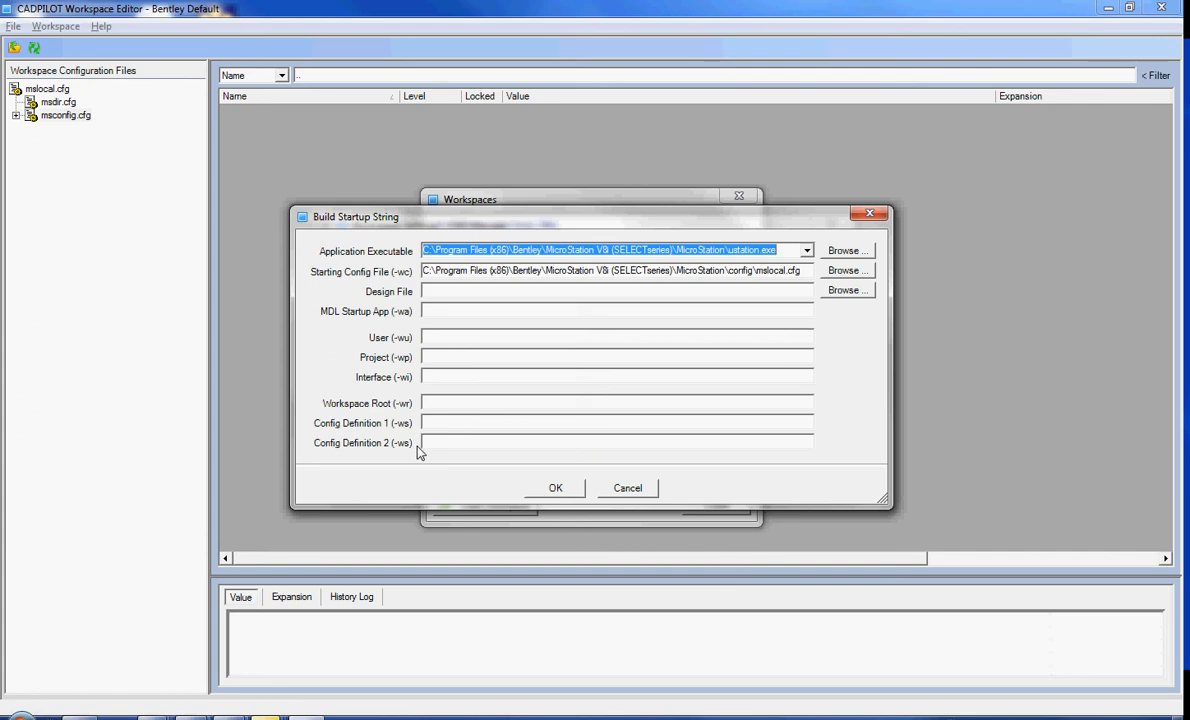
pyautogui.click(555, 487)
pyautogui.click(559, 481)
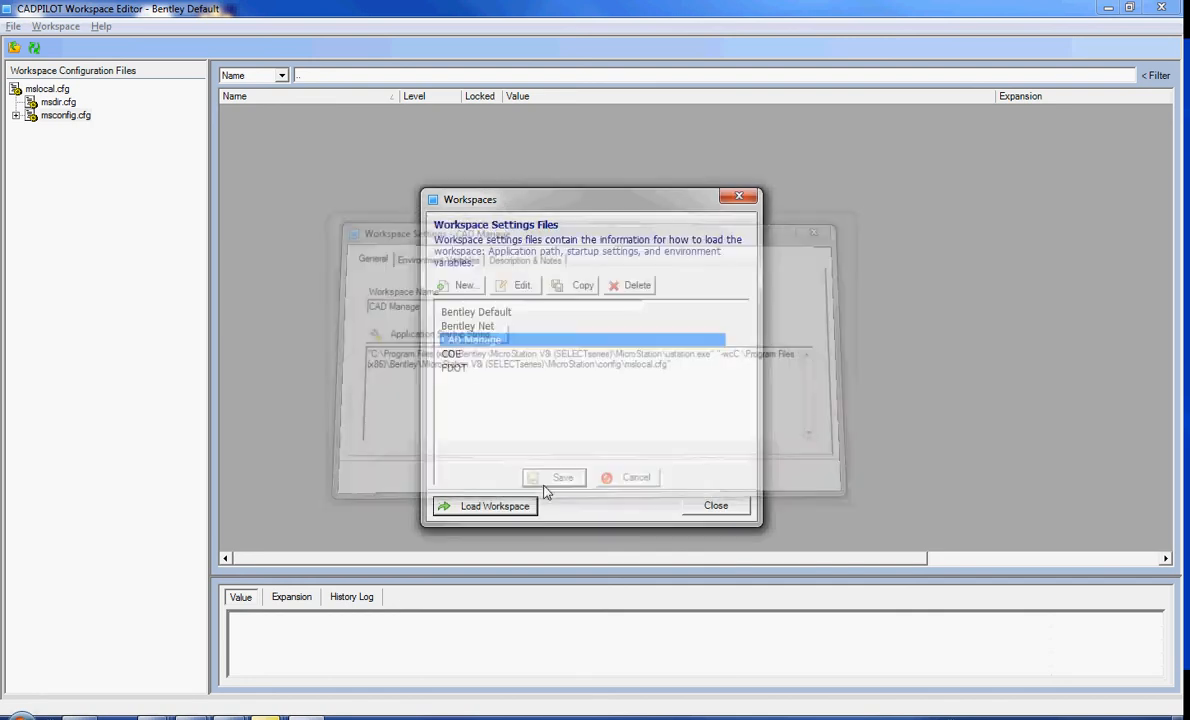
# Step: Load the CAD Manage workspace, and collapse and re-expand its $(_USTN_SYSTEM)*.cfg folder of configuration files
pyautogui.click(495, 506)
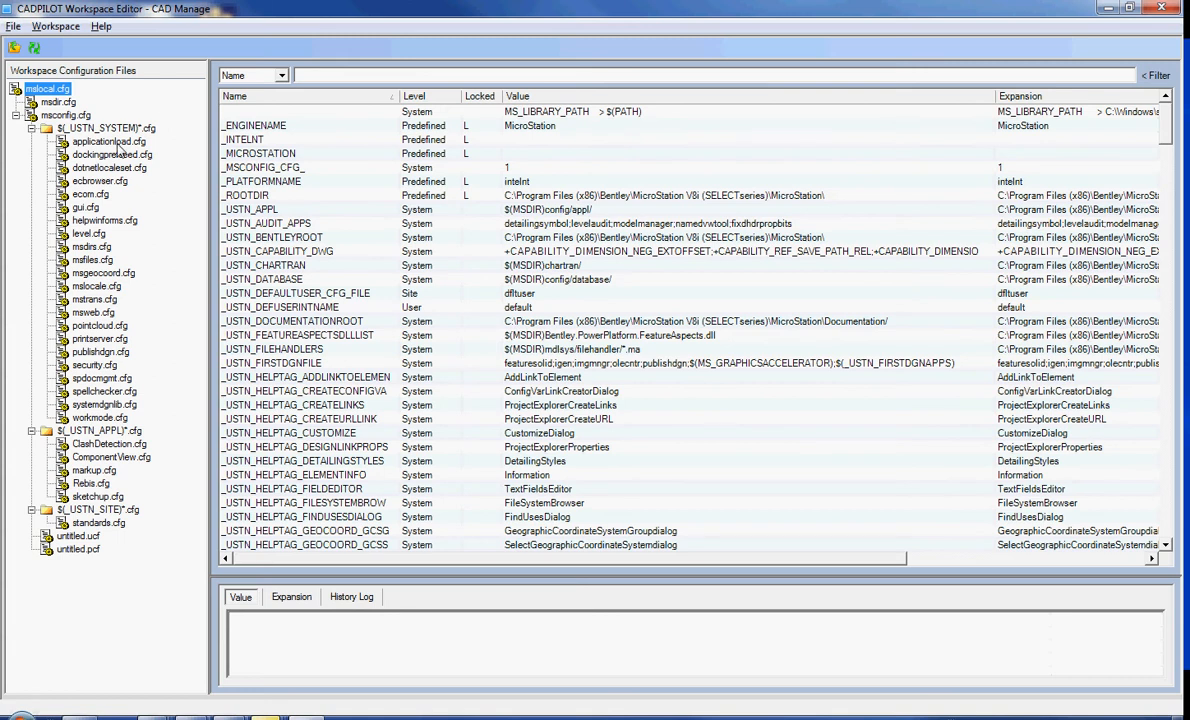
pyautogui.click(31, 129)
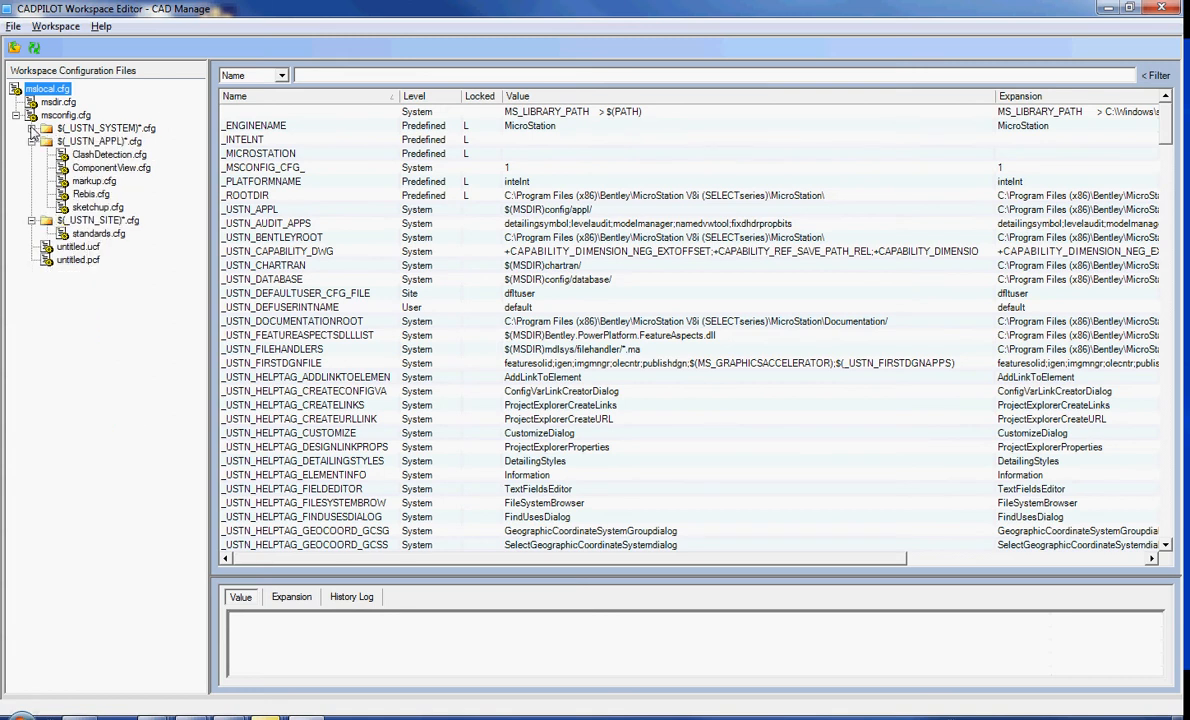
pyautogui.click(31, 129)
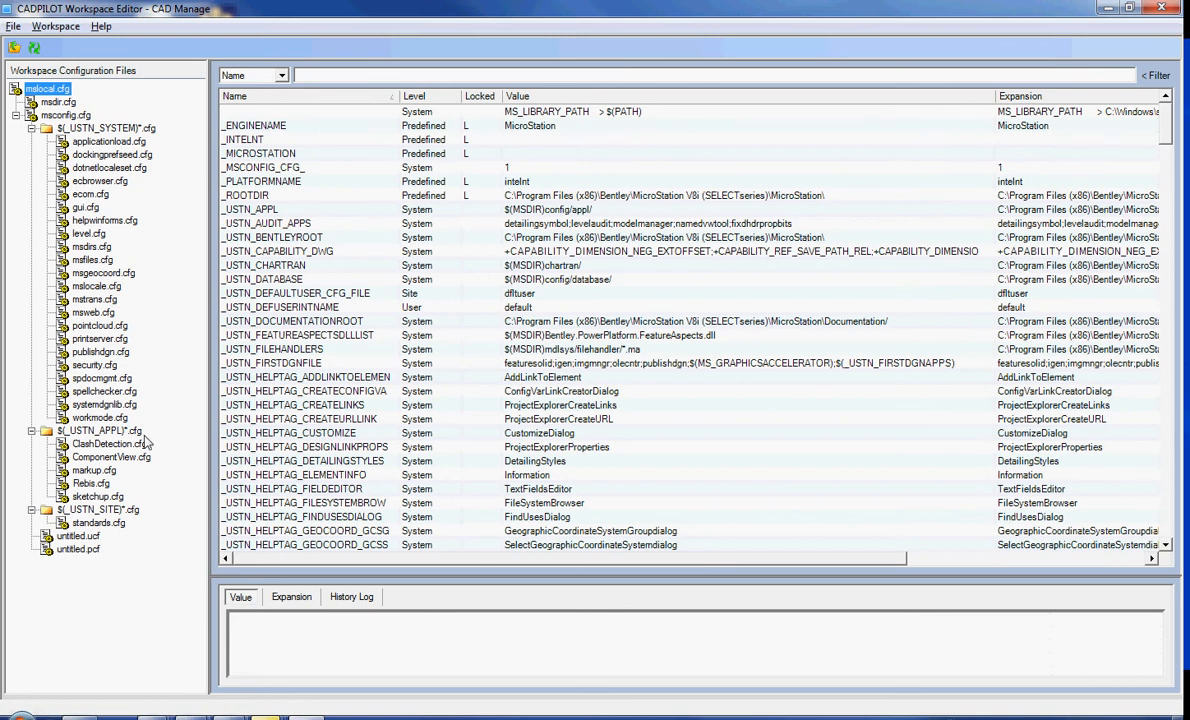
# Step: View the contents of applicationload.cfg in the text editor and close it
pyautogui.doubleClick(102, 141)
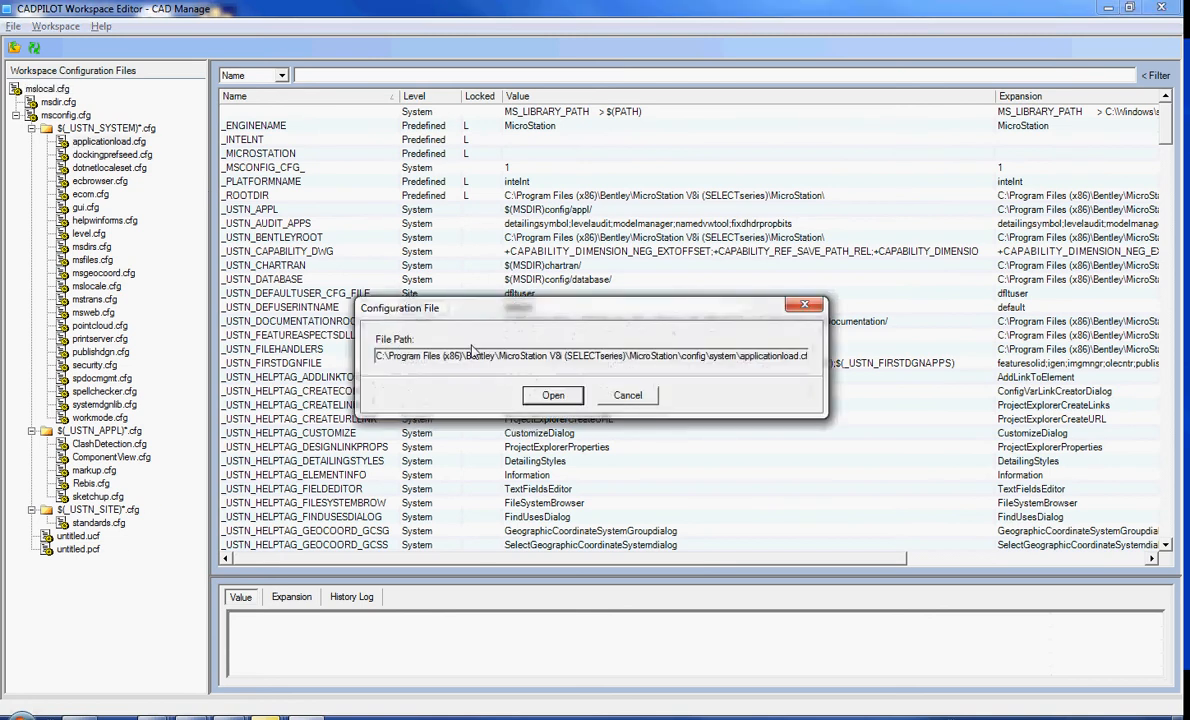
pyautogui.click(553, 395)
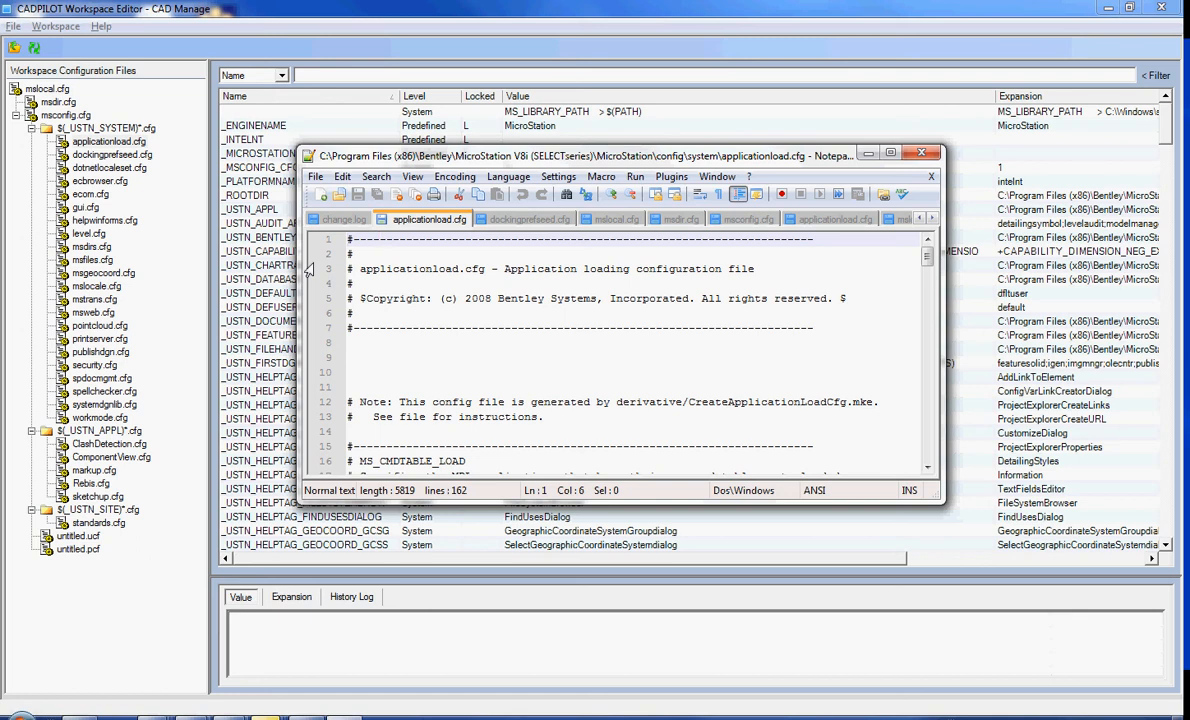
pyautogui.click(931, 156)
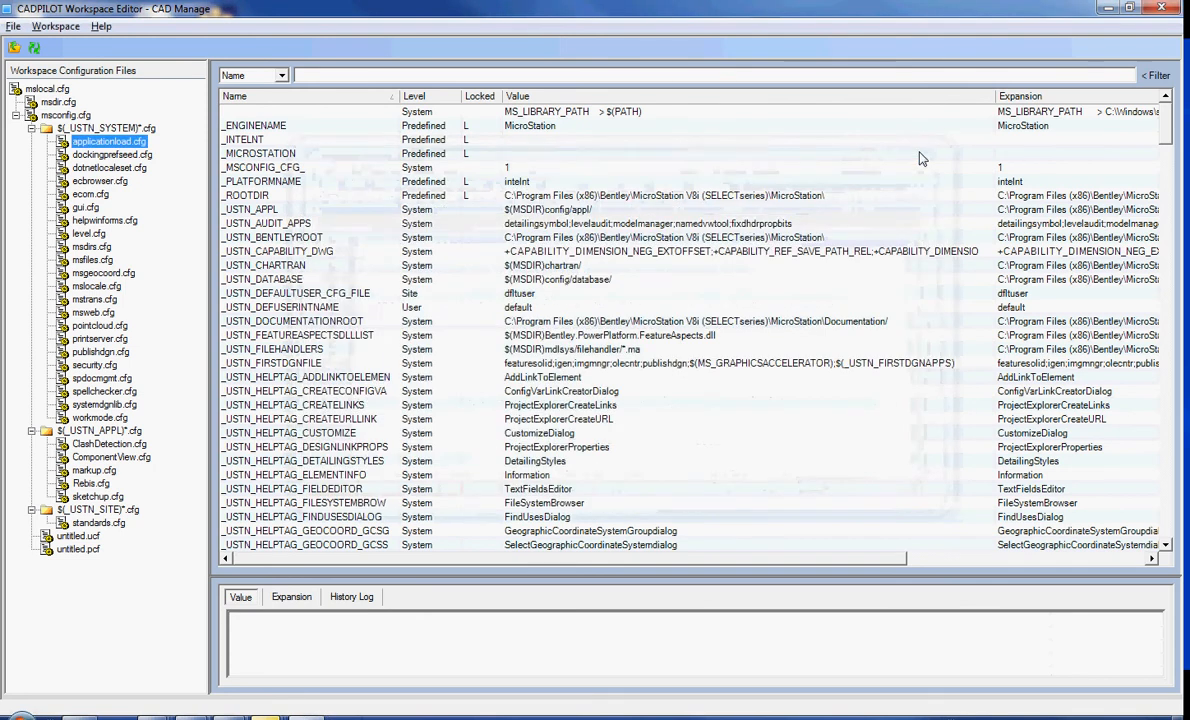
# Step: Filter the variables by name with *cell and examine the value, expansion and history log of MS_CELL
pyautogui.click(463, 75)
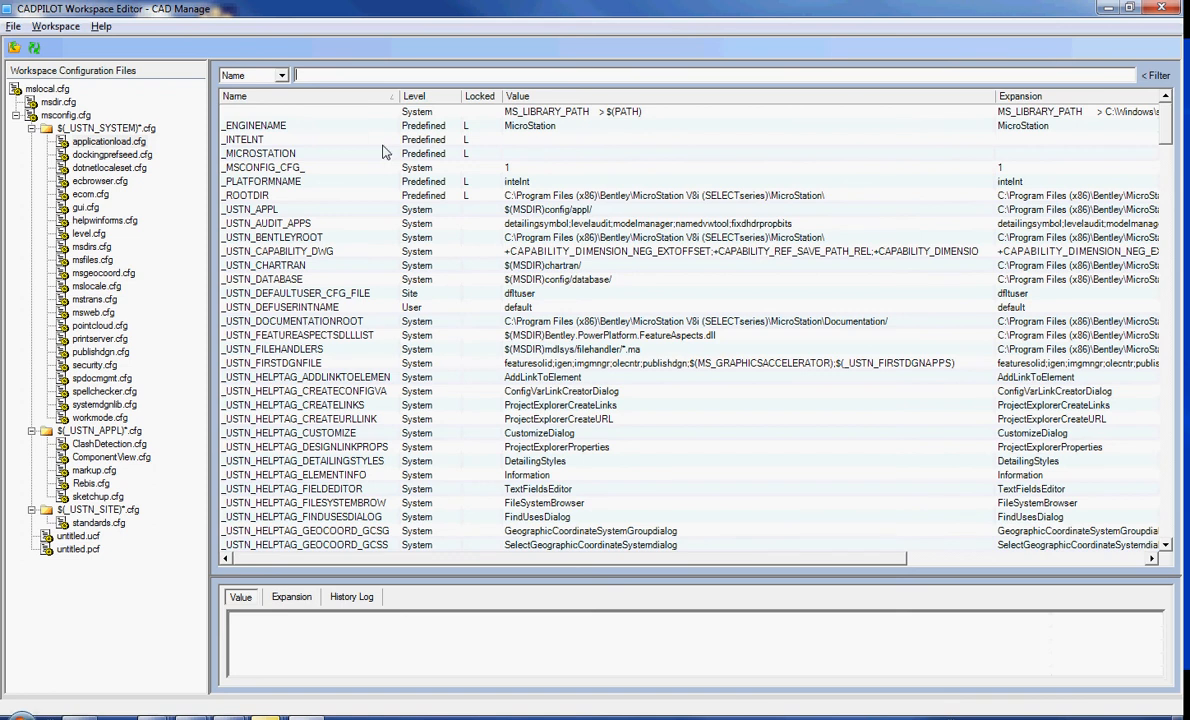
pyautogui.write('cell')
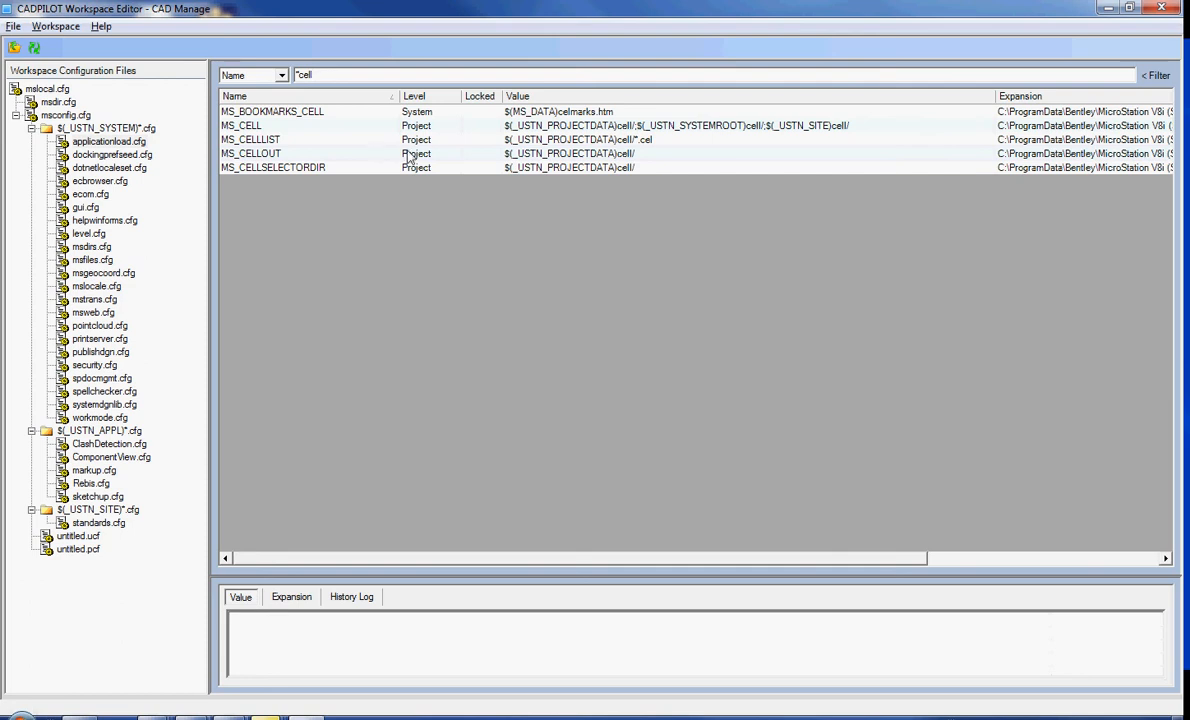
pyautogui.click(262, 126)
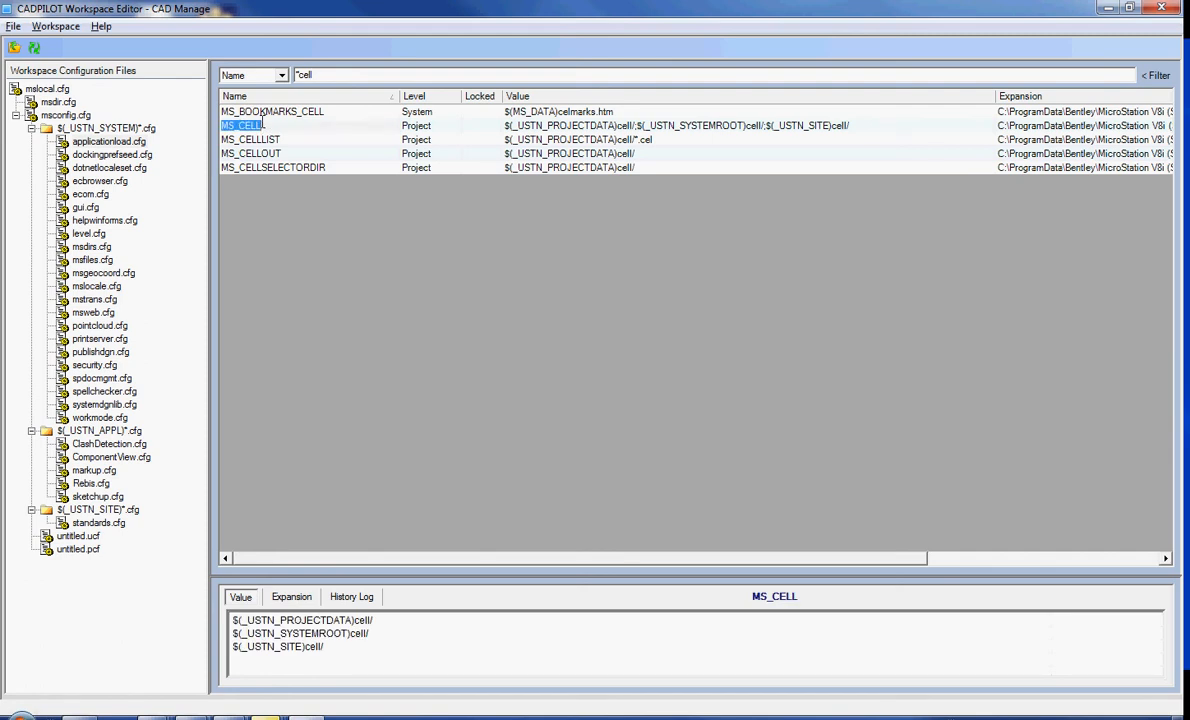
pyautogui.click(287, 599)
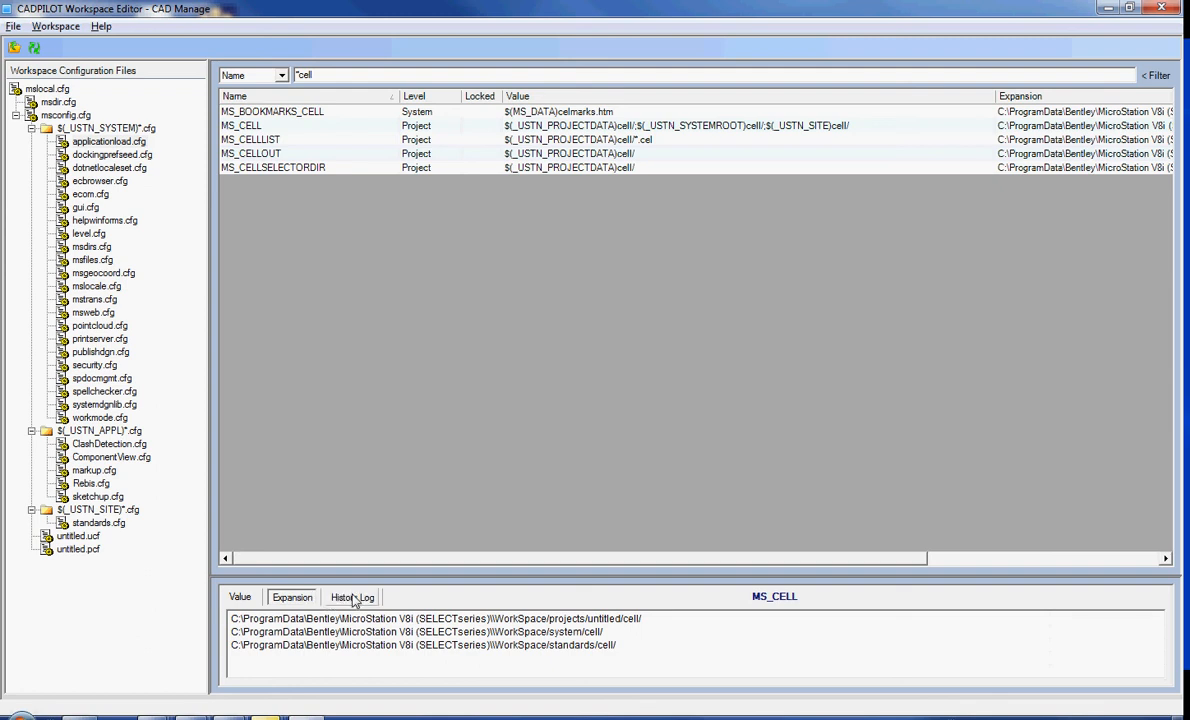
pyautogui.click(352, 599)
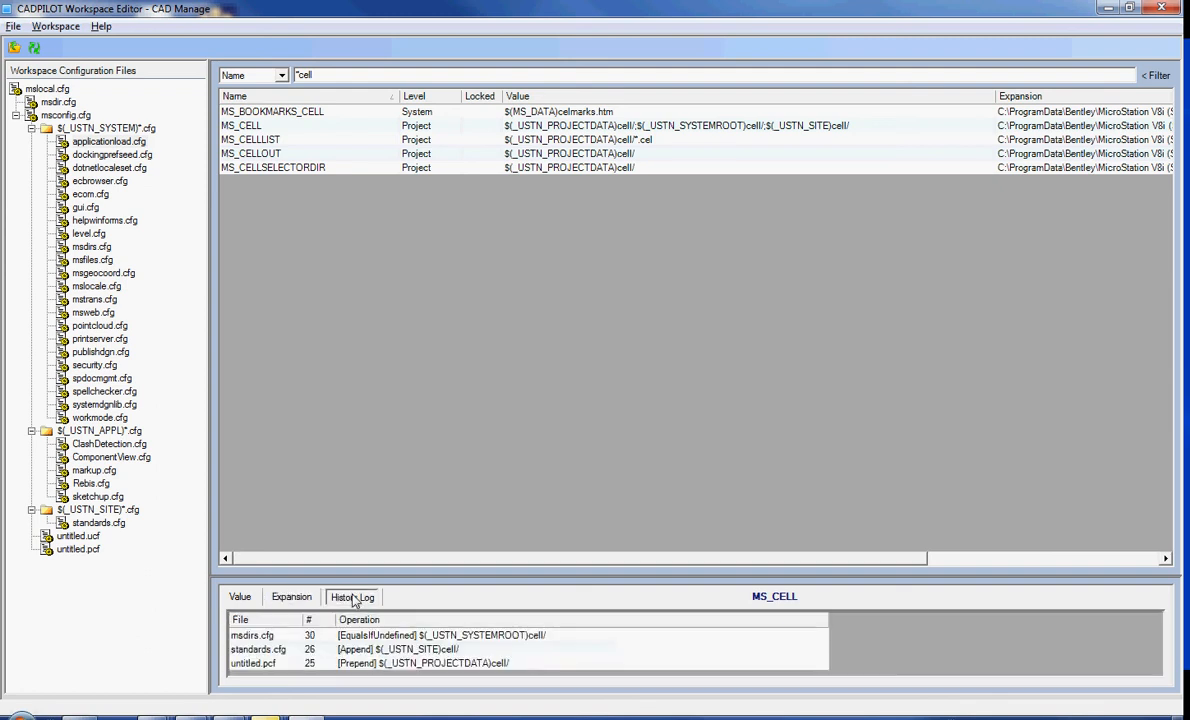
# Step: Look up the MS_CELL definition on line 30 of msdirs.cfg in the text editor and close the file
pyautogui.click(293, 637)
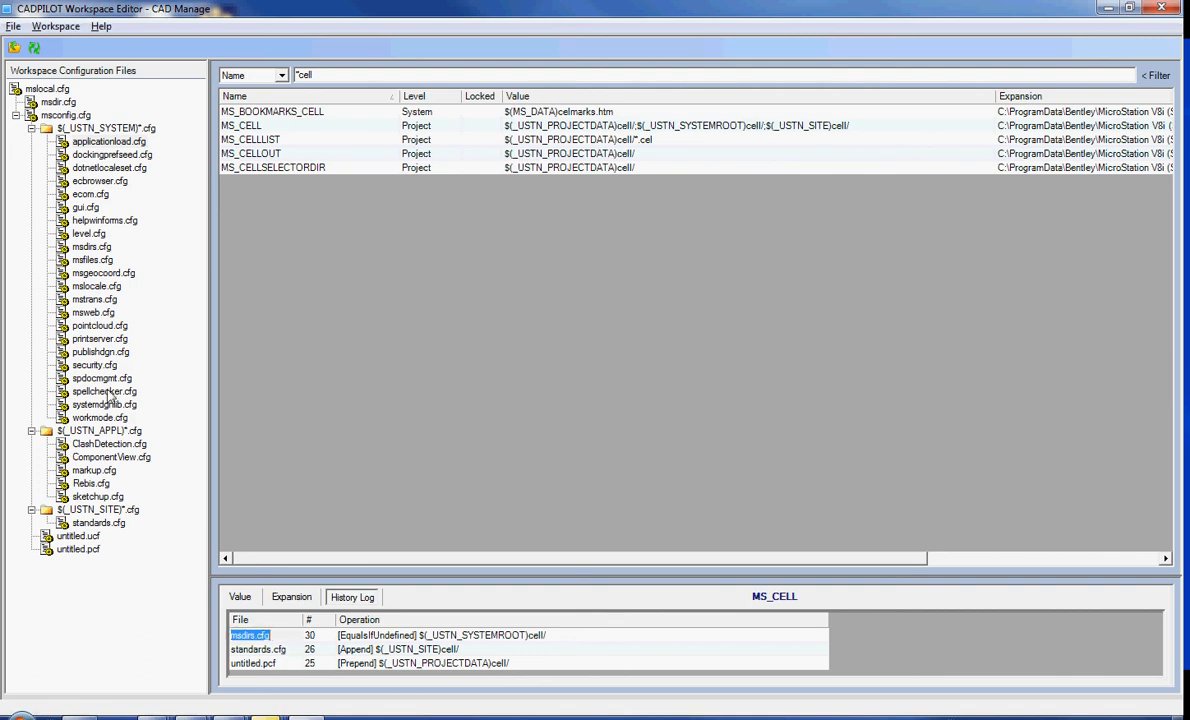
pyautogui.doubleClick(90, 247)
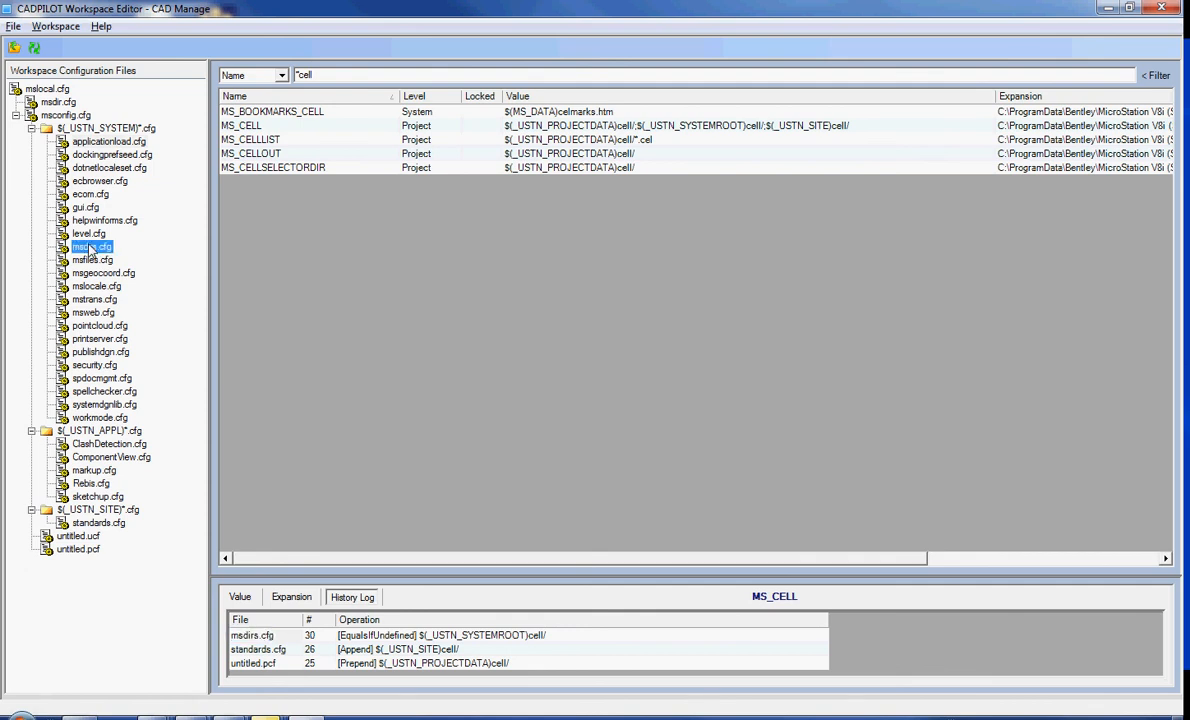
pyautogui.click(536, 396)
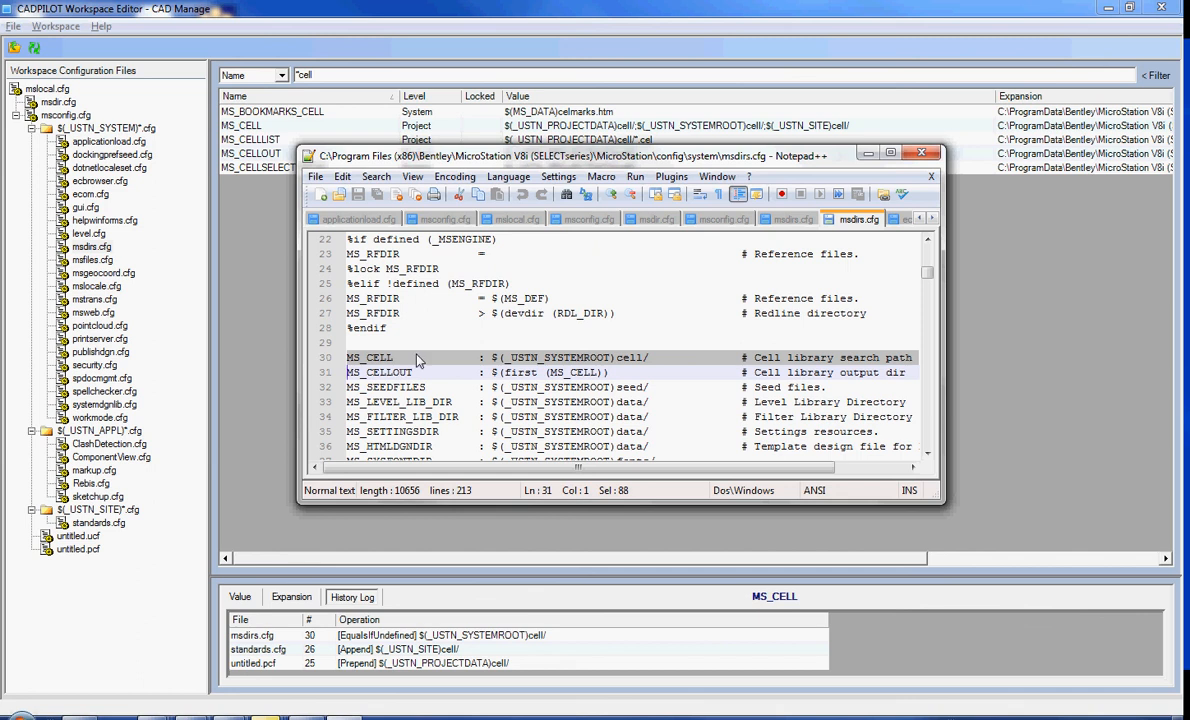
pyautogui.click(919, 153)
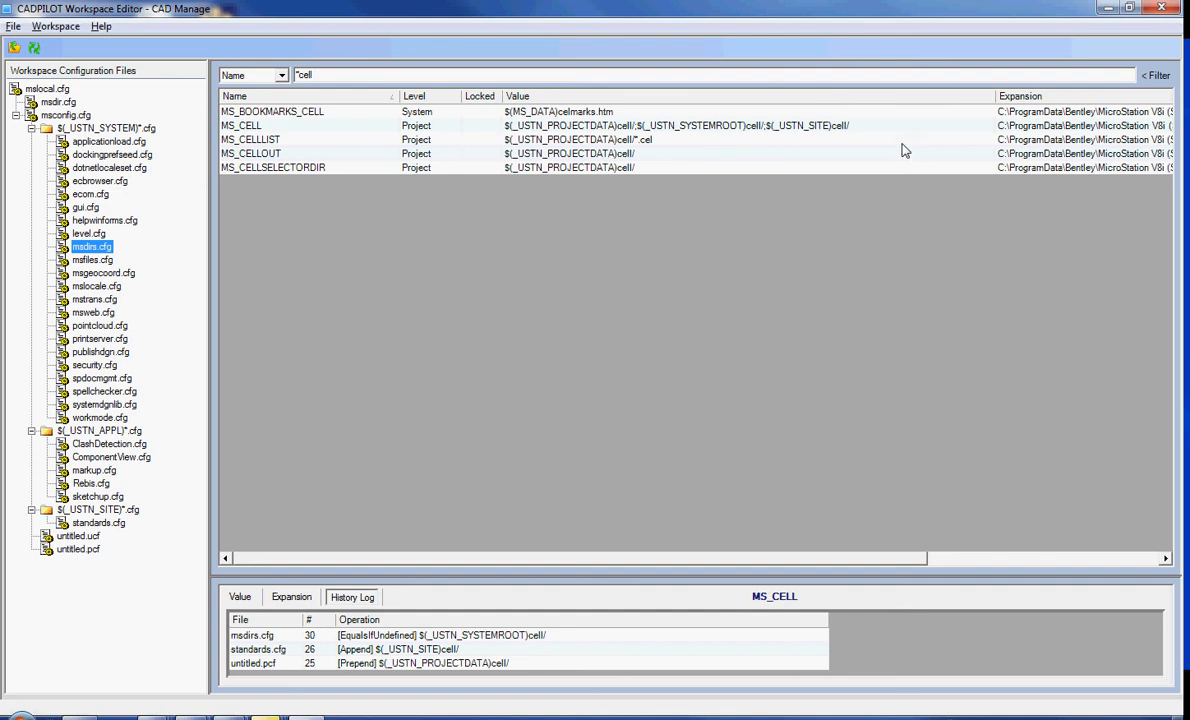
# Step: Load the FDOT workspace, skipping the line that cannot be parsed
pyautogui.click(56, 27)
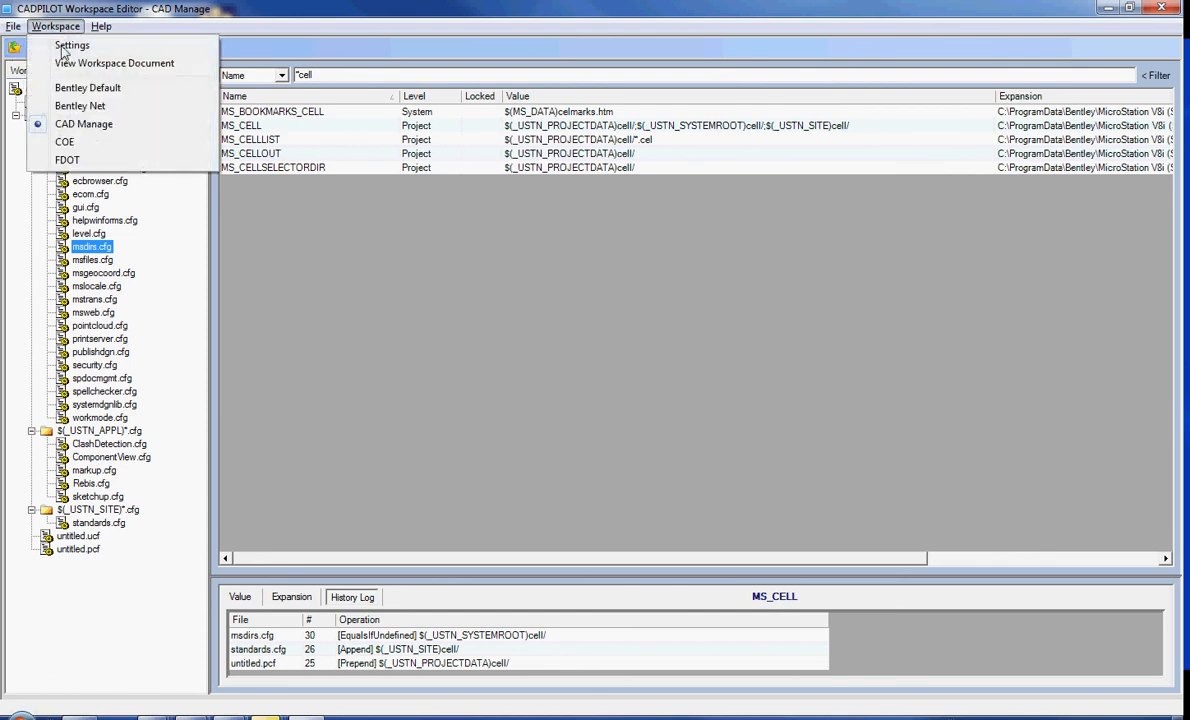
pyautogui.click(97, 162)
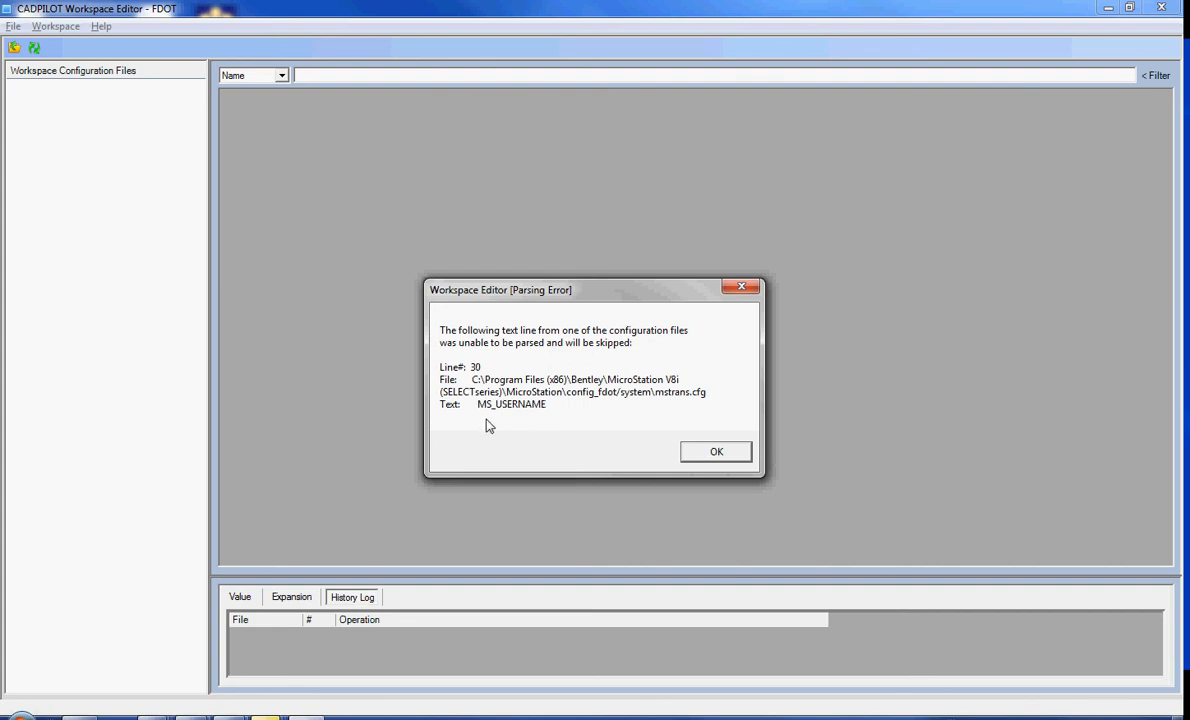
pyautogui.click(716, 455)
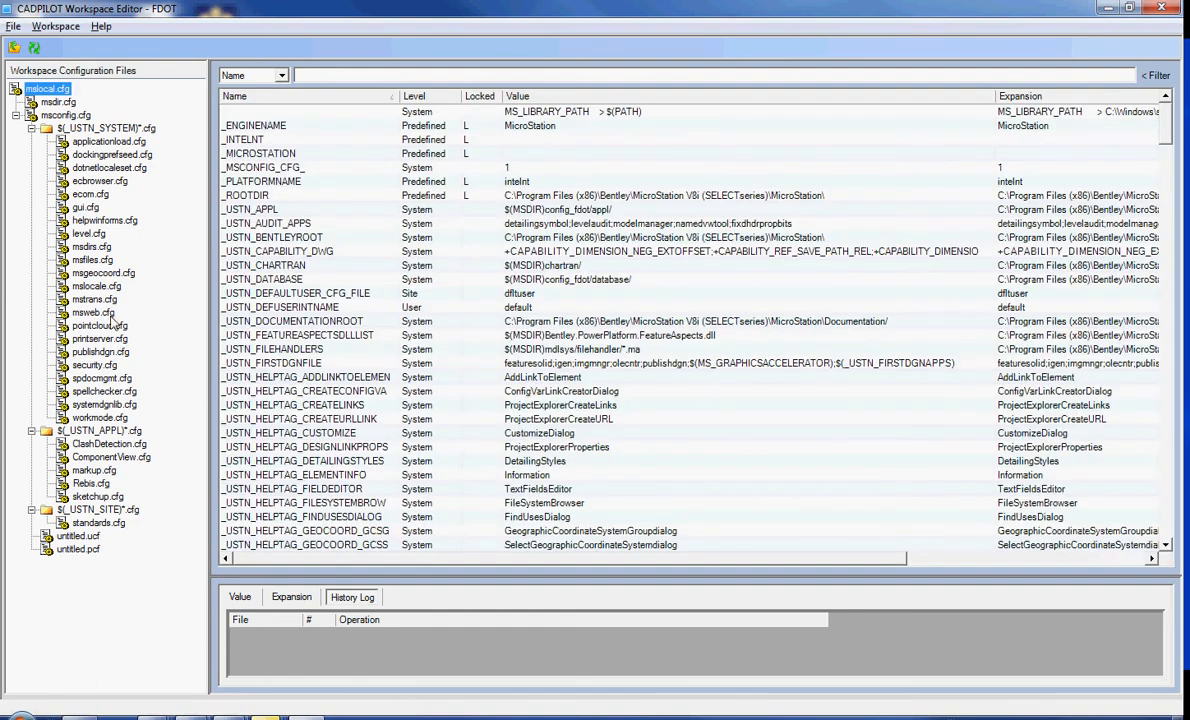
# Step: Comment out MS_USERNAME on line 30 of mstrans.cfg with #, save the file and close the editor
pyautogui.doubleClick(94, 299)
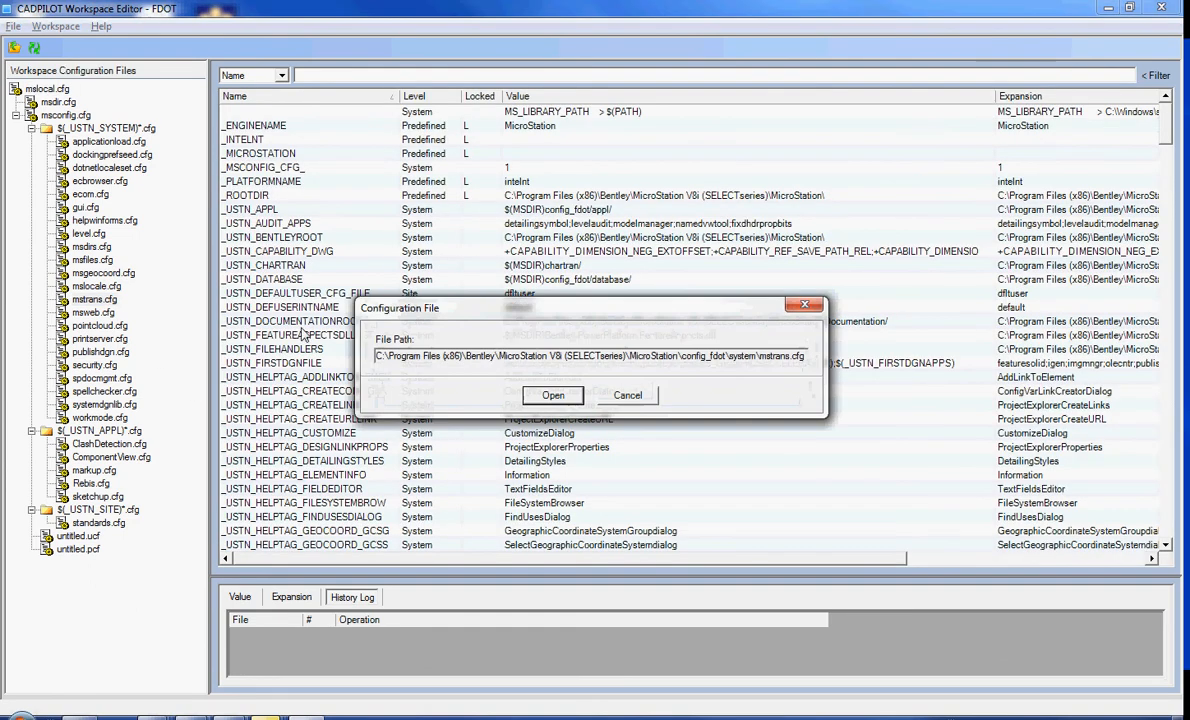
pyautogui.click(552, 396)
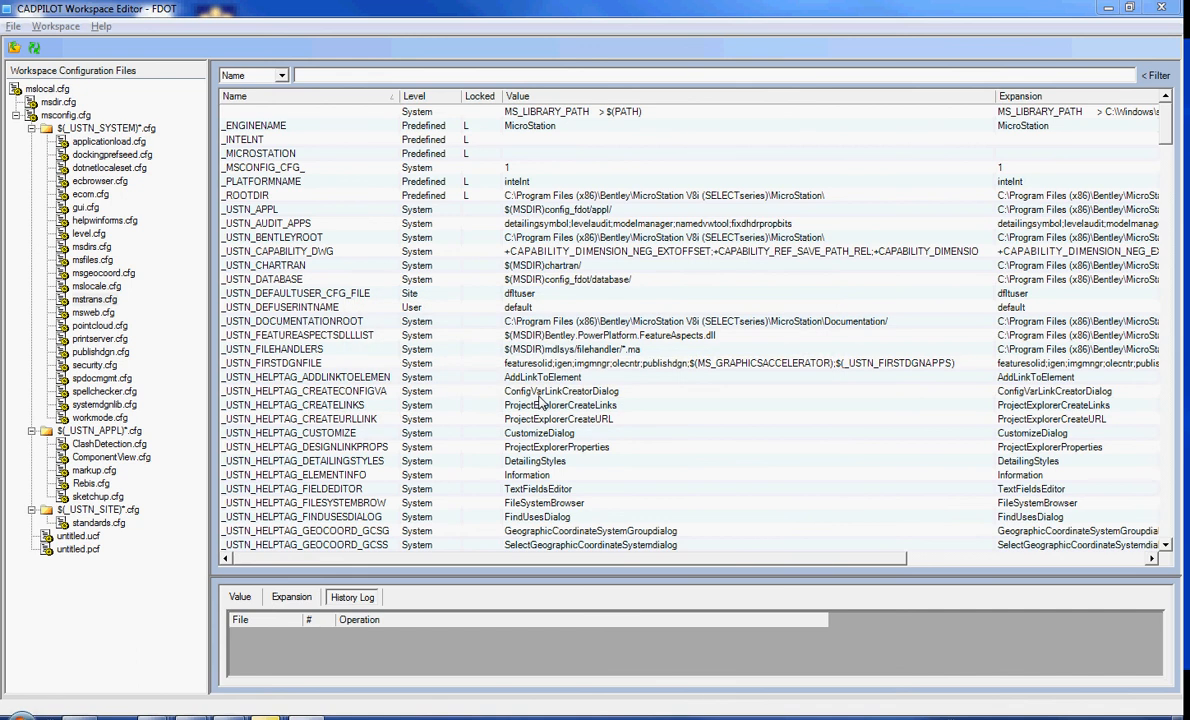
pyautogui.scroll(-7, 540, 400)
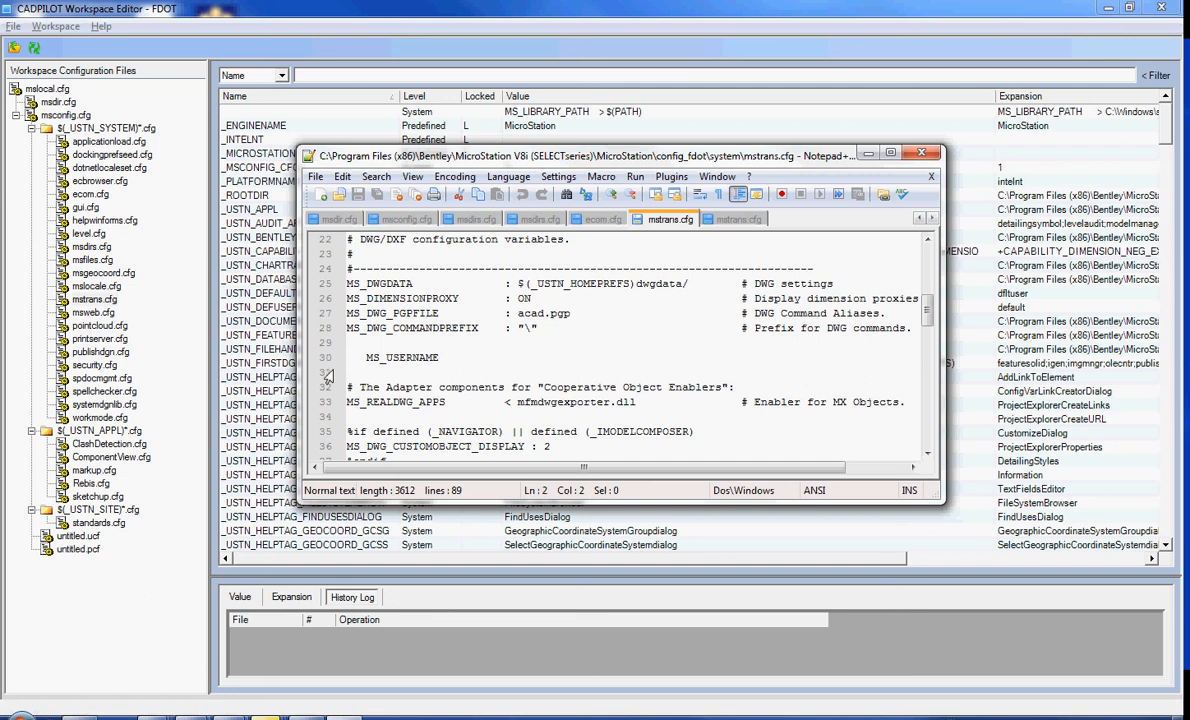
pyautogui.click(349, 360)
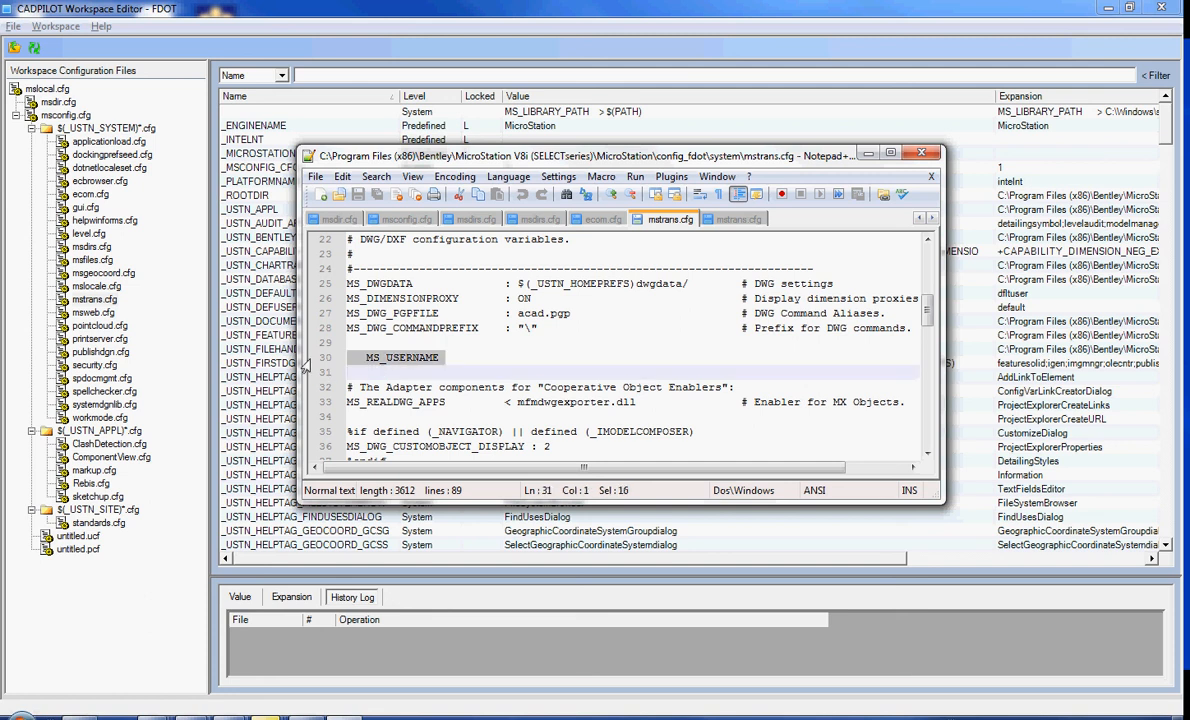
pyautogui.click(350, 362)
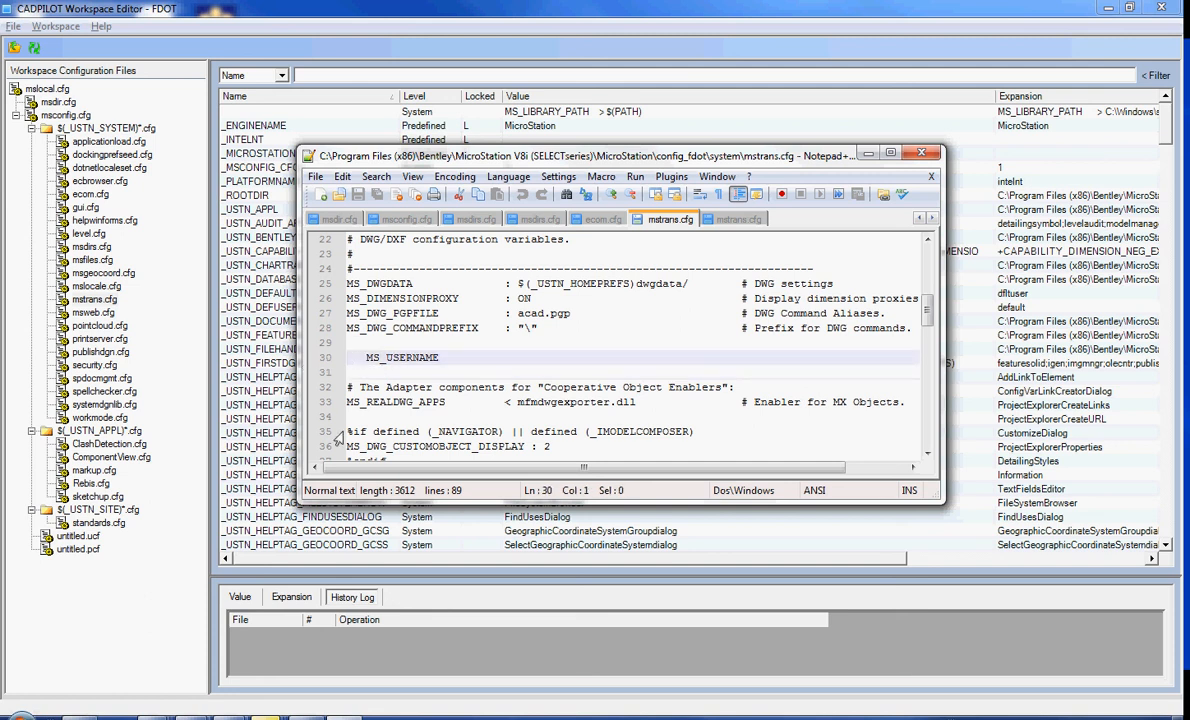
pyautogui.write('#')
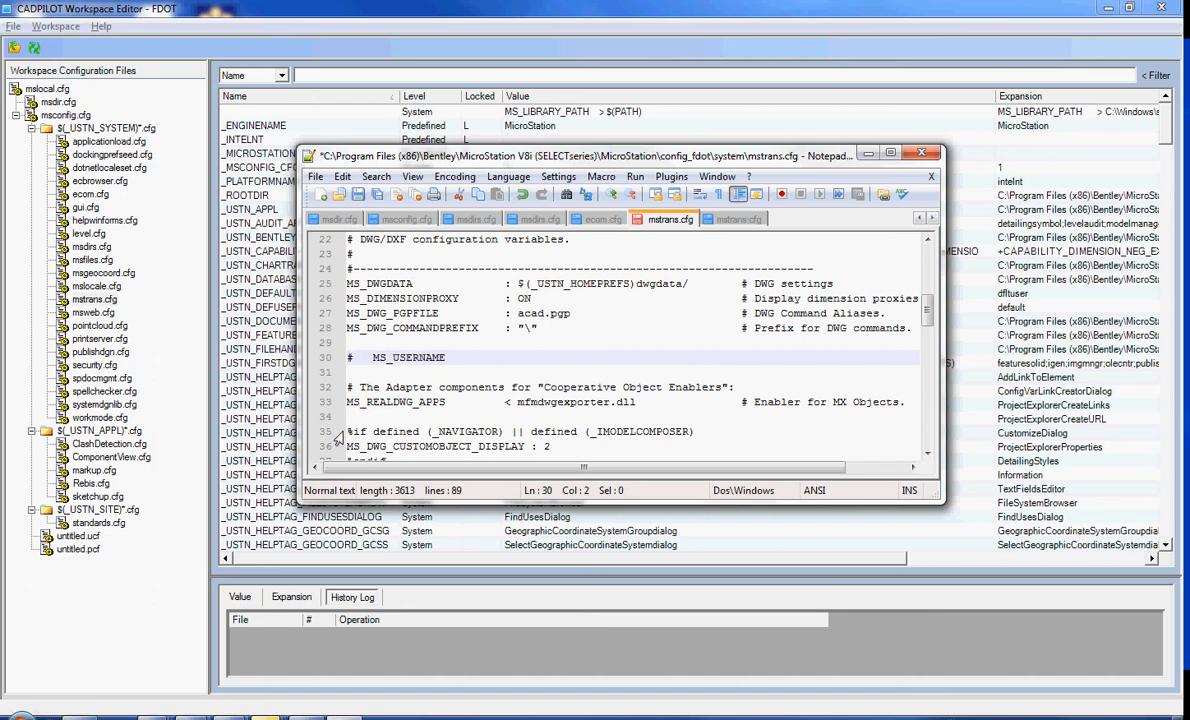
pyautogui.click(358, 194)
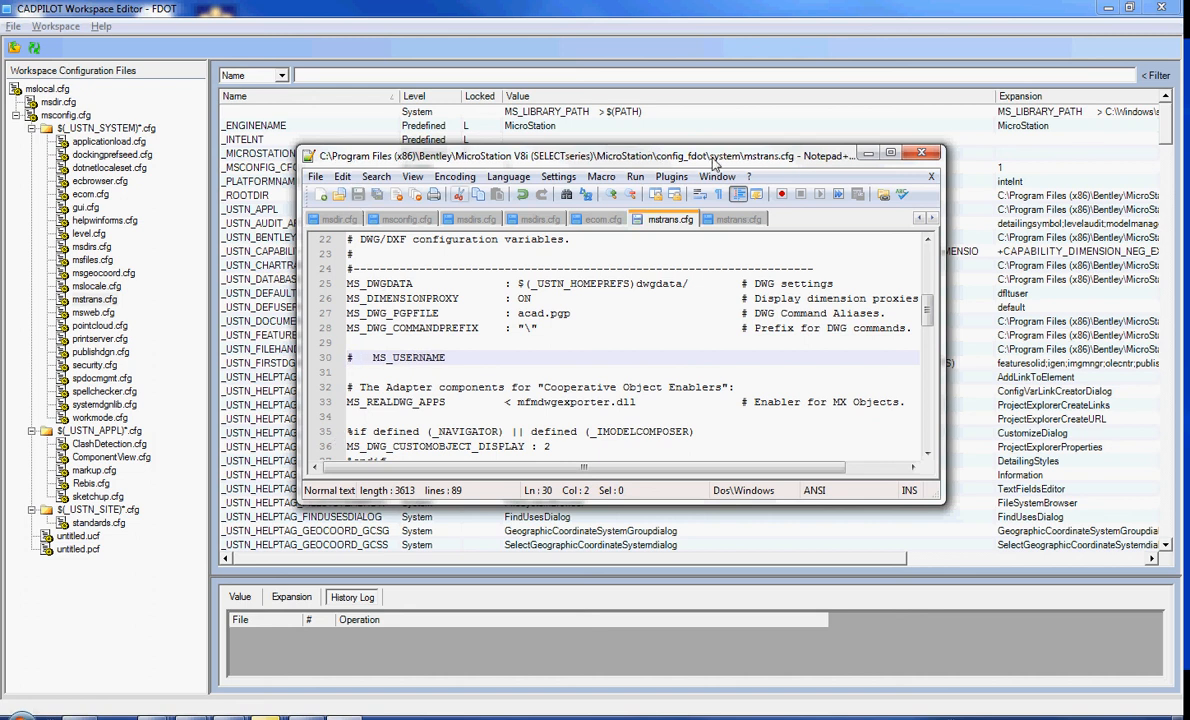
pyautogui.click(921, 153)
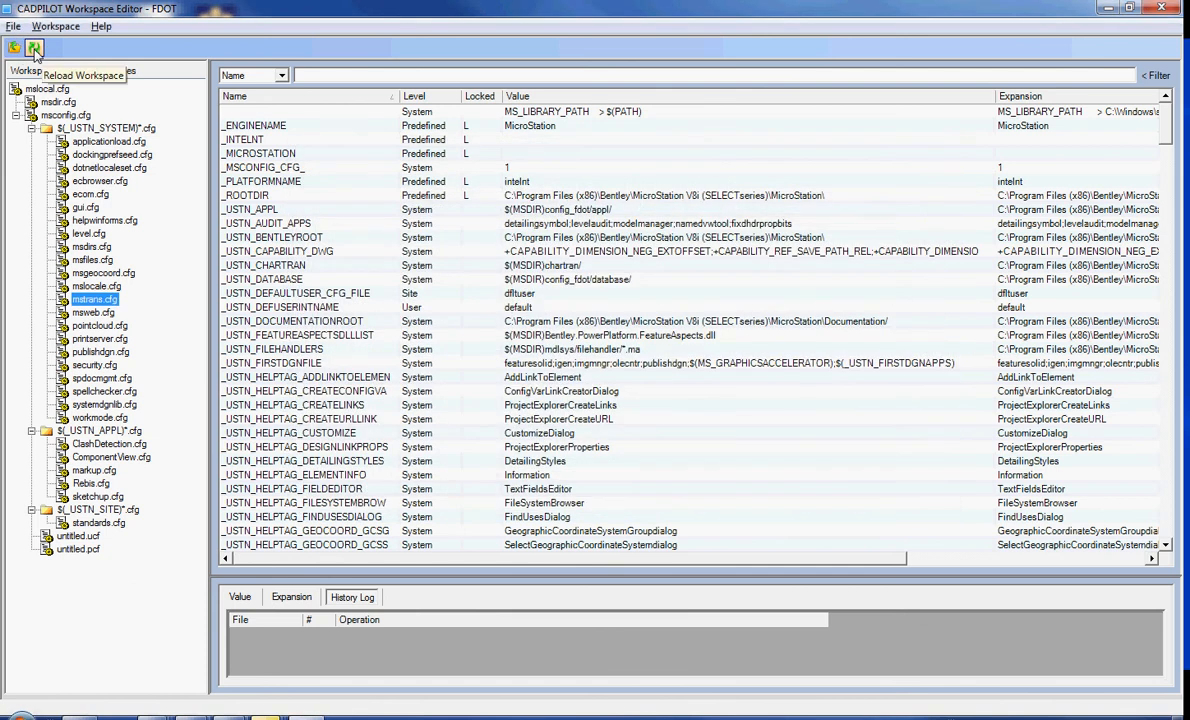
# Step: Reload the FDOT workspace and switch to the web browser with the cadmanage.com contact page
pyautogui.click(34, 50)
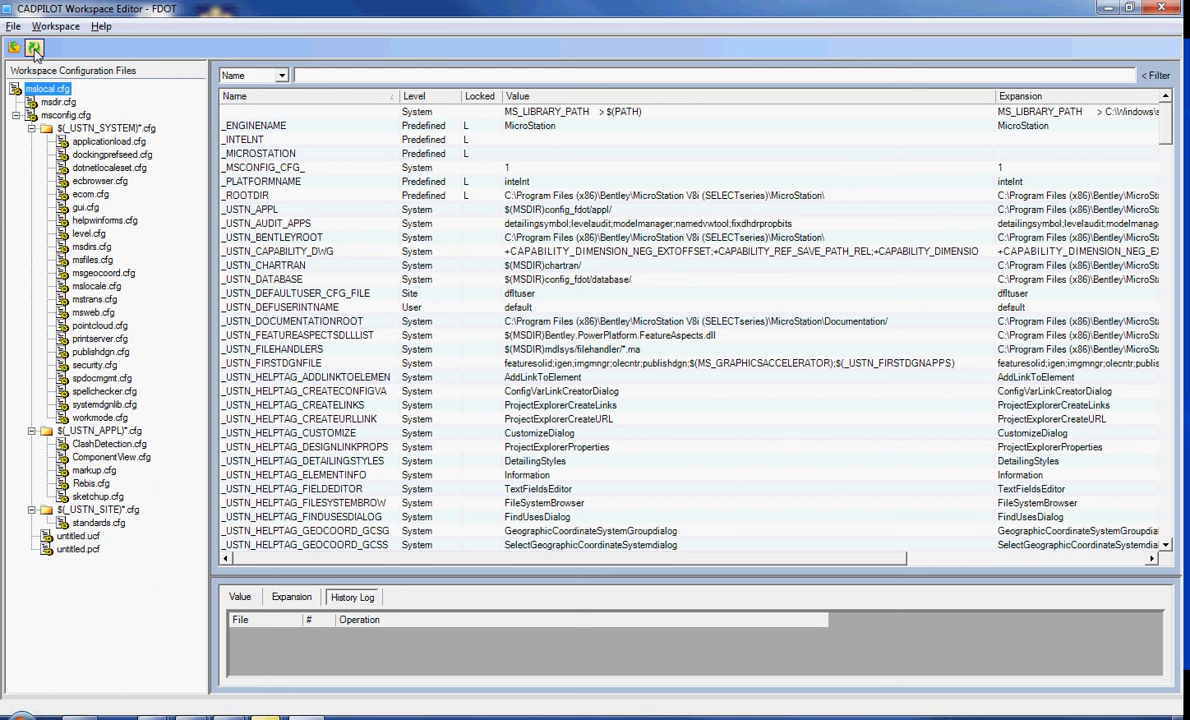
pyautogui.hotkey('alt', 'Tab')
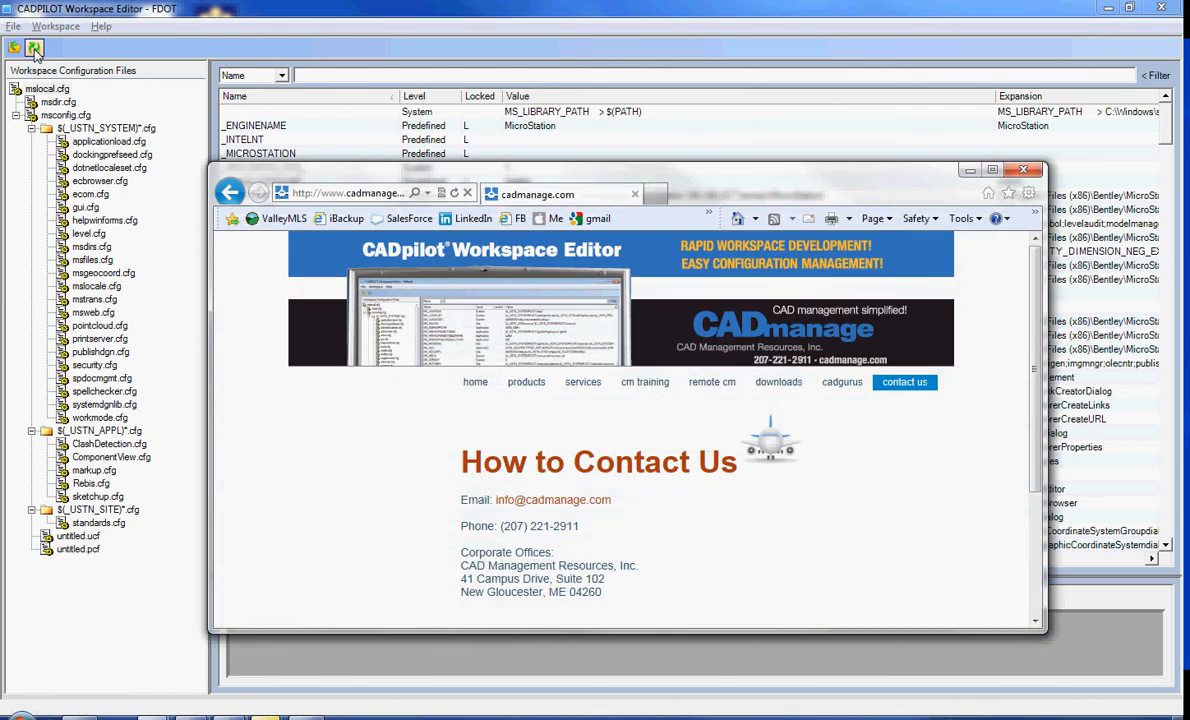